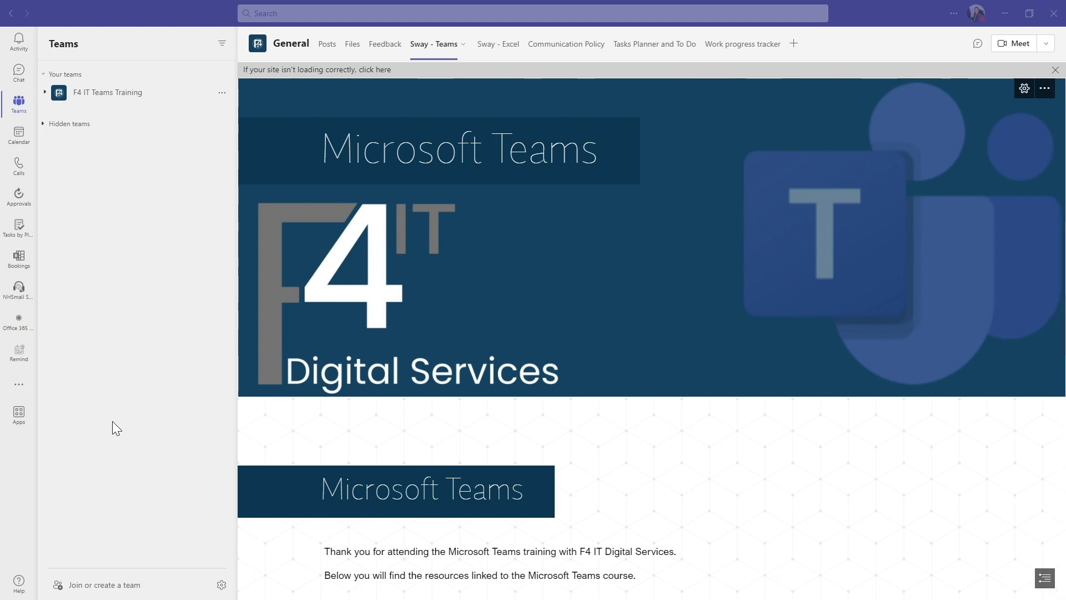
# Pin the Shifts app to the app bar directly below Teams
pyautogui.click(16, 385)
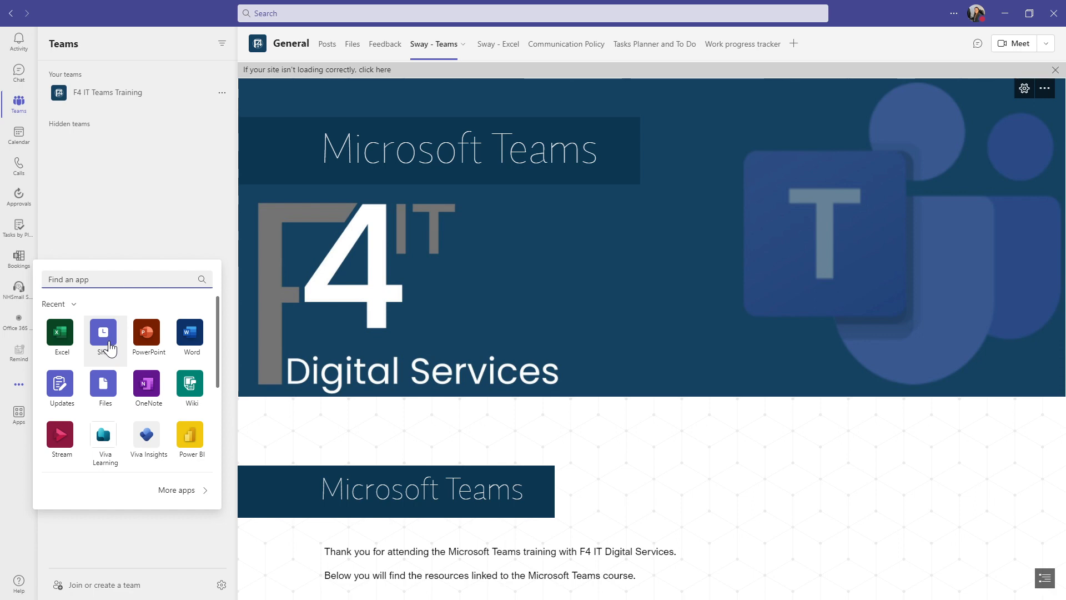
pyautogui.moveTo(110, 348); pyautogui.dragTo(23, 158)
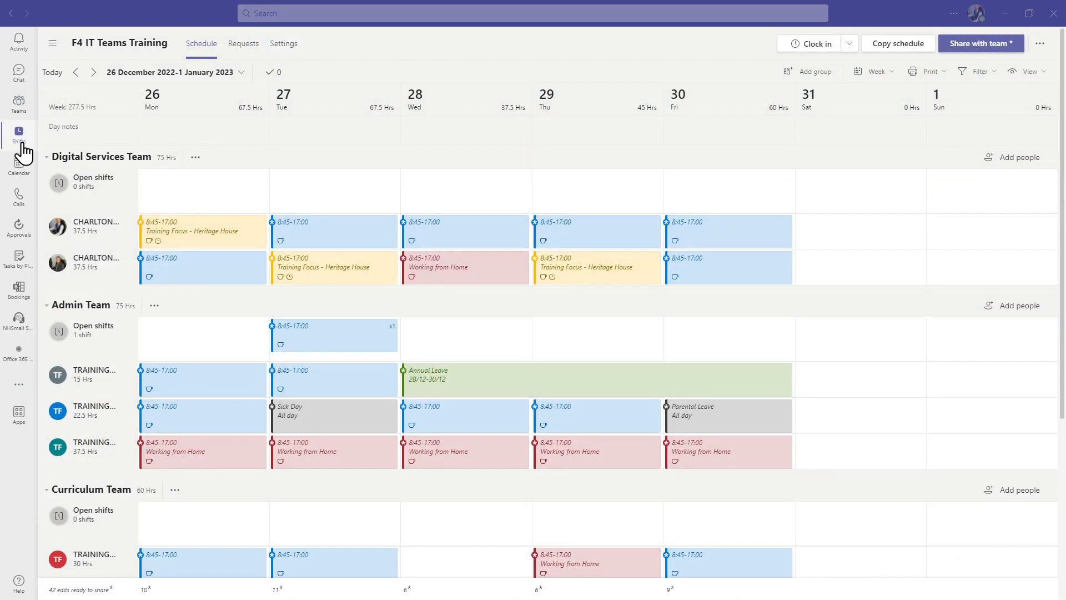
# Open the management page of the F4 IT Teams Training team and expand its members and guests list
pyautogui.click(18, 111)
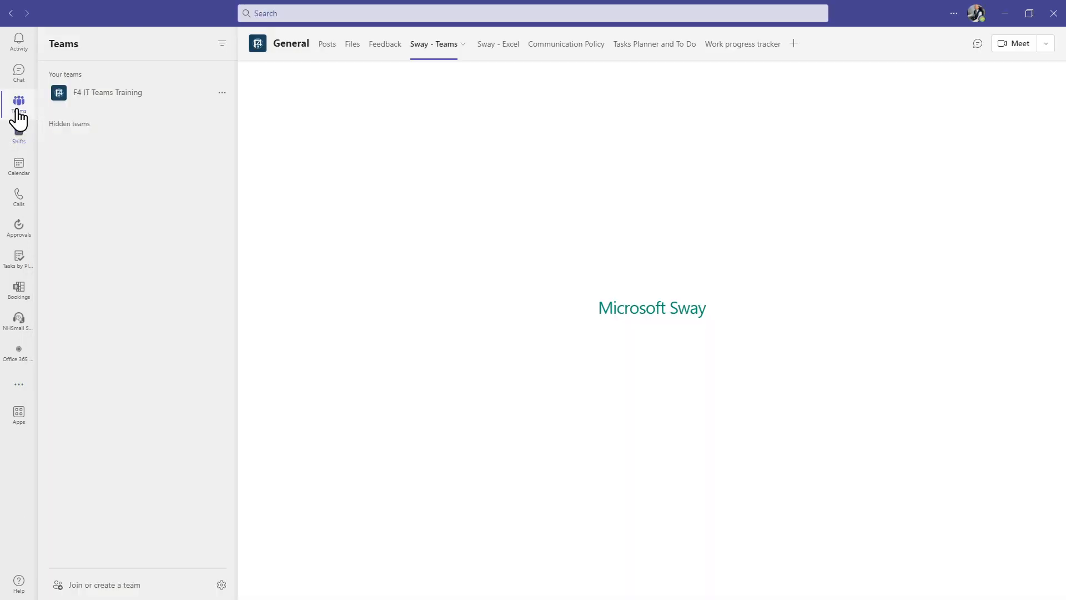
pyautogui.click(222, 95)
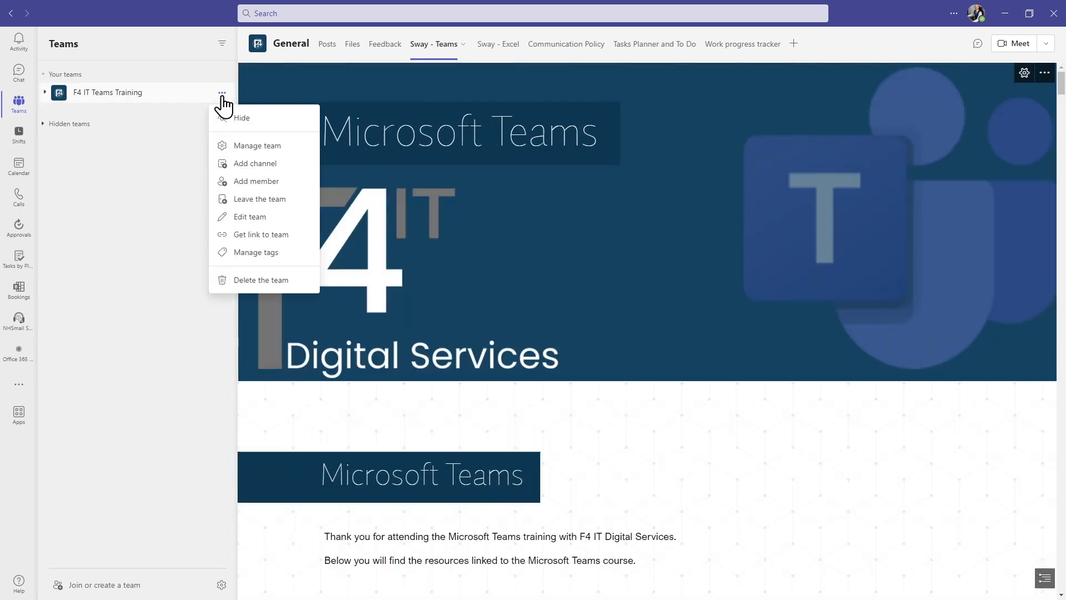
pyautogui.click(240, 145)
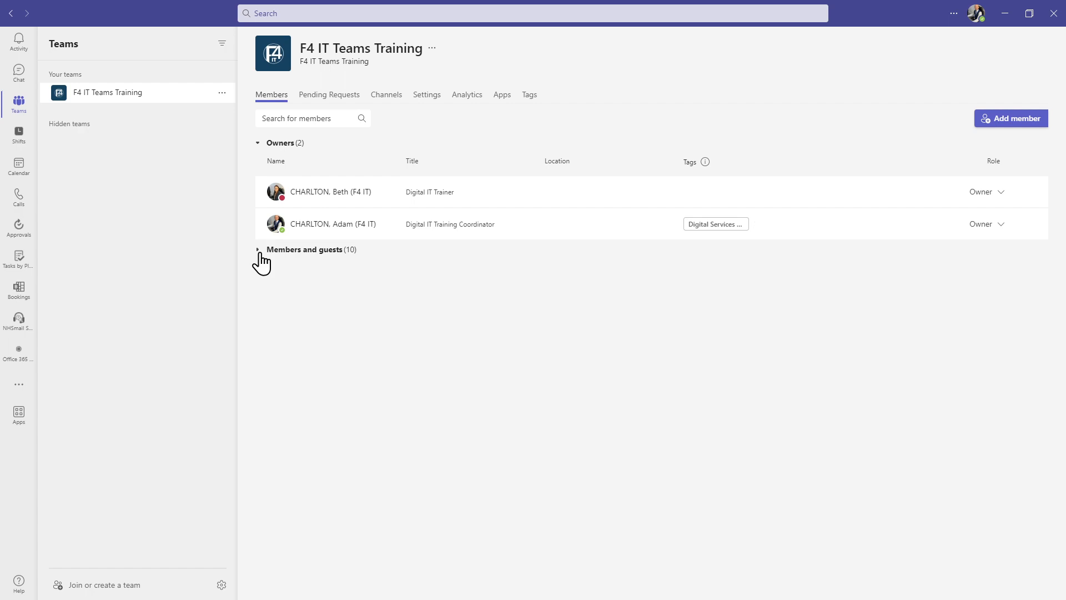
pyautogui.click(258, 251)
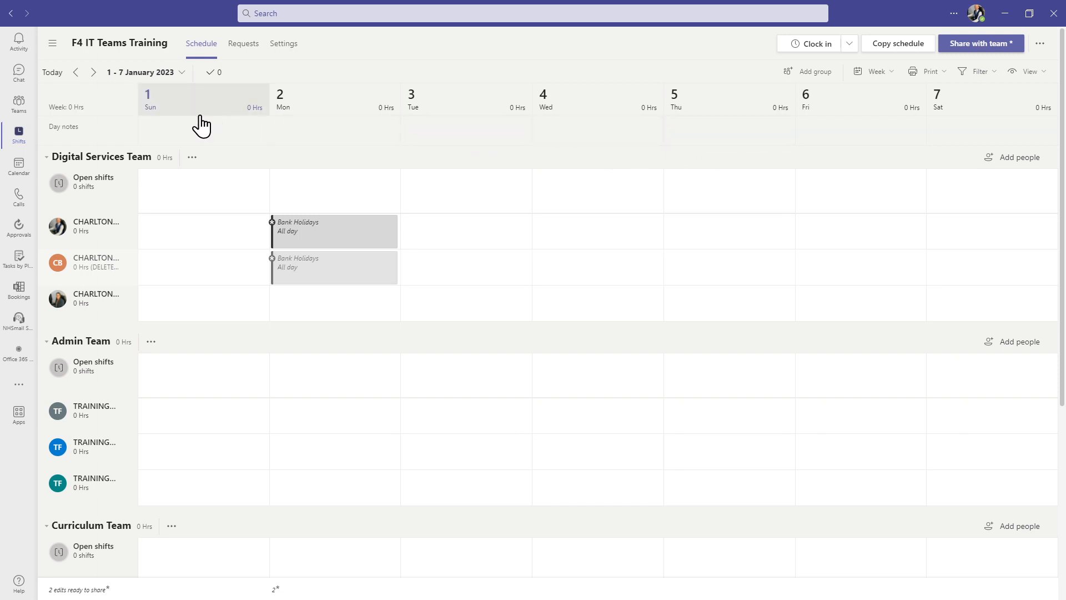
# Set the start of the week to Monday in the Shifts settings for F4 IT Teams Training
pyautogui.click(281, 47)
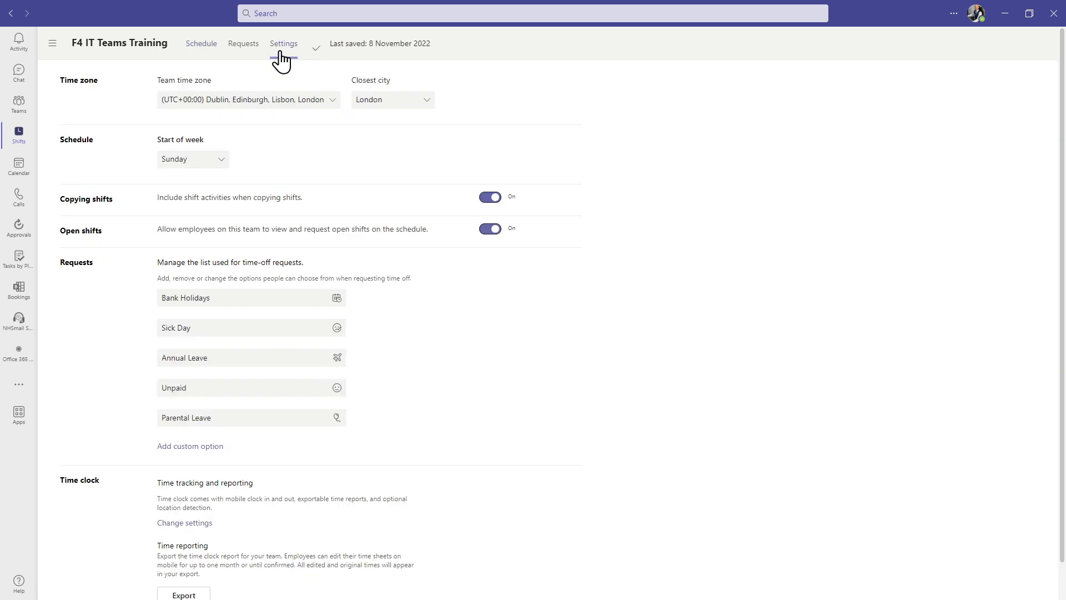
pyautogui.click(220, 162)
pyautogui.click(192, 198)
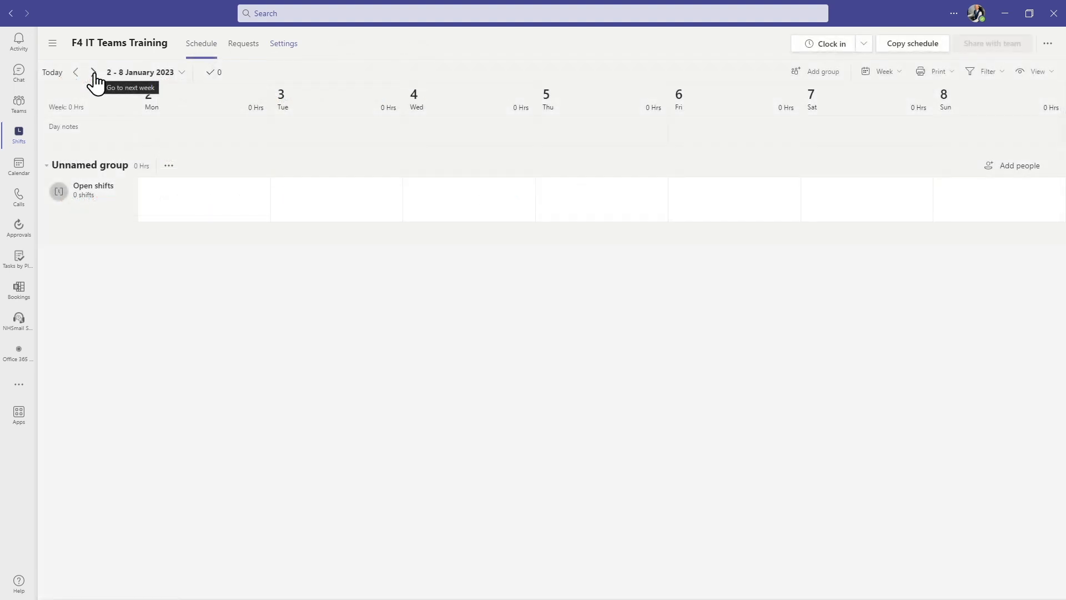
# Add a second group to the 2 - 8 January 2023 schedule and name it Admin Team
pyautogui.click(821, 85)
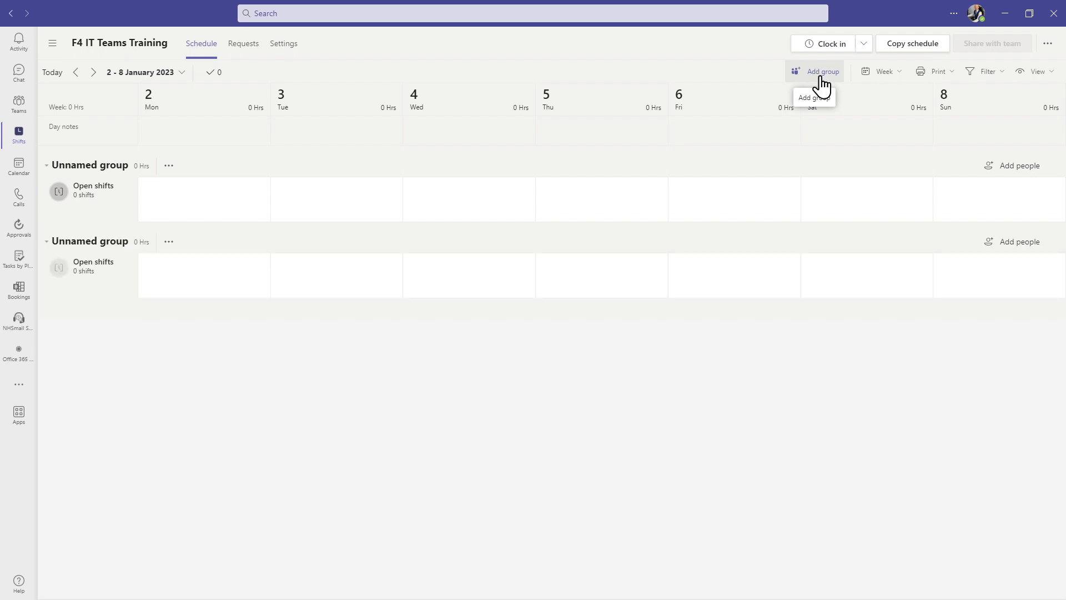
pyautogui.click(169, 243)
pyautogui.click(182, 262)
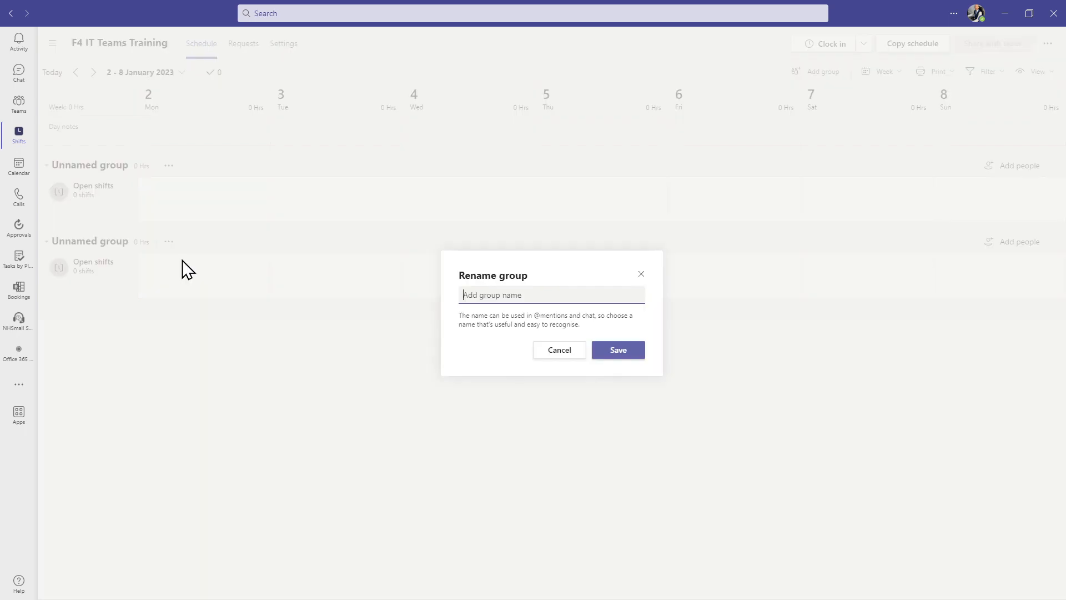
pyautogui.write('Admin T')
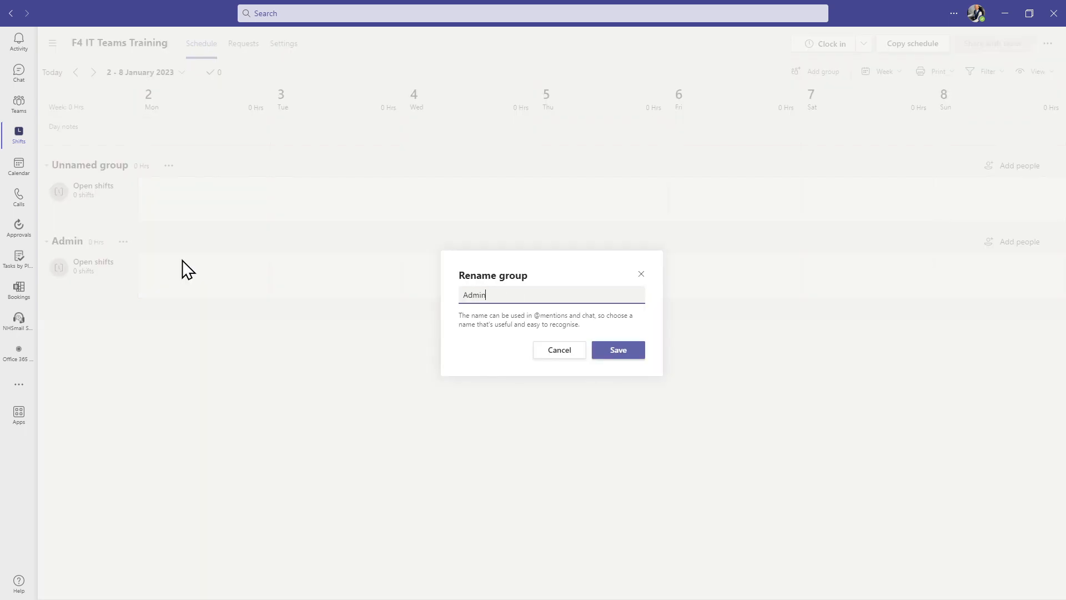
pyautogui.write('eam')
pyautogui.press('Return')
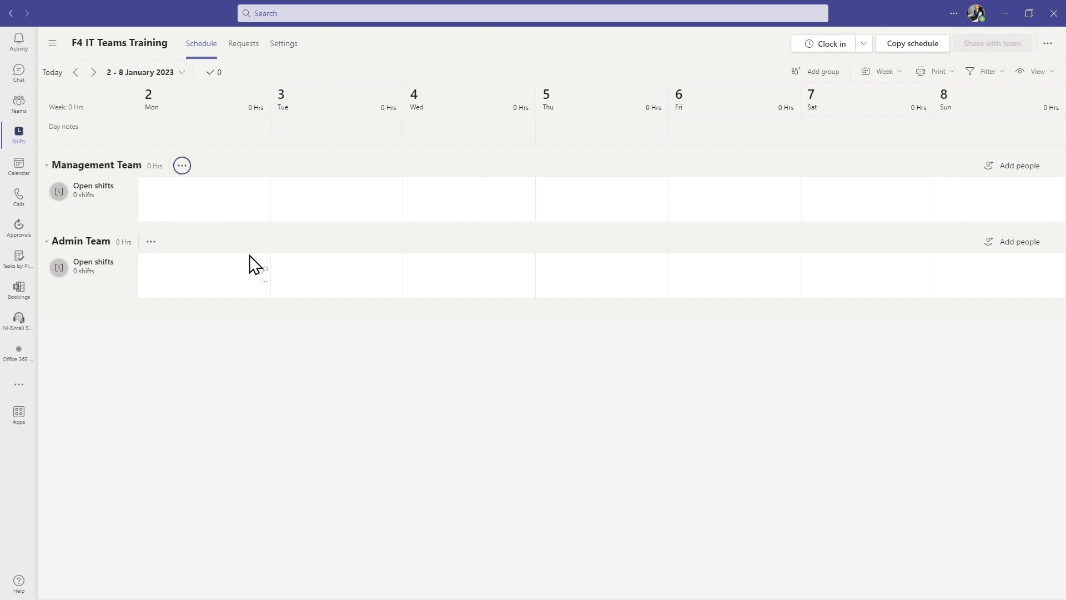
# Add the two team owners as members of the Management Team group
pyautogui.click(1019, 171)
pyautogui.write('be')
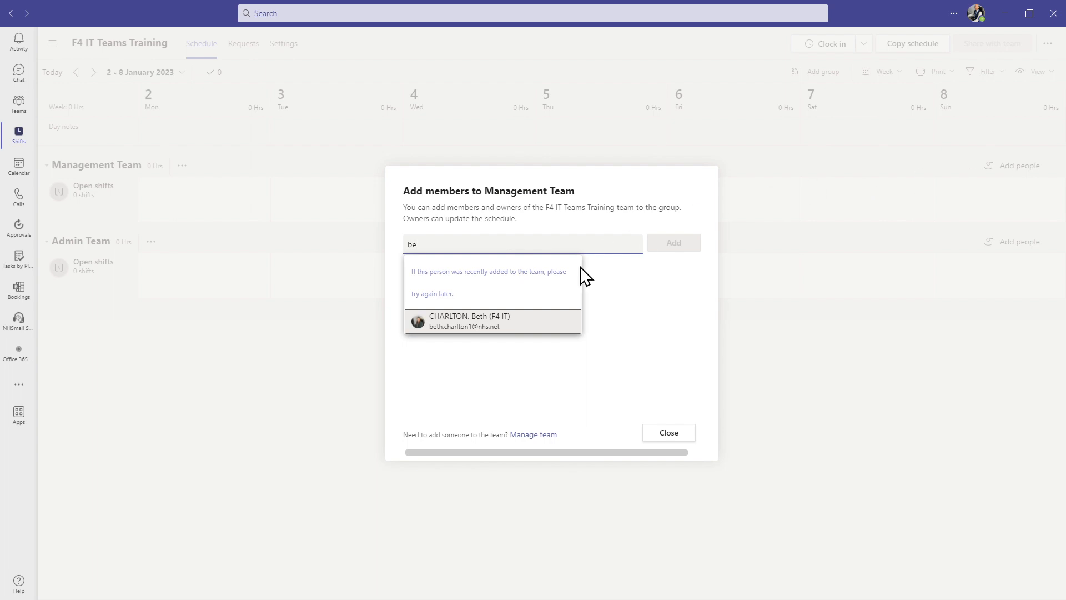
pyautogui.click(524, 325)
pyautogui.click(693, 245)
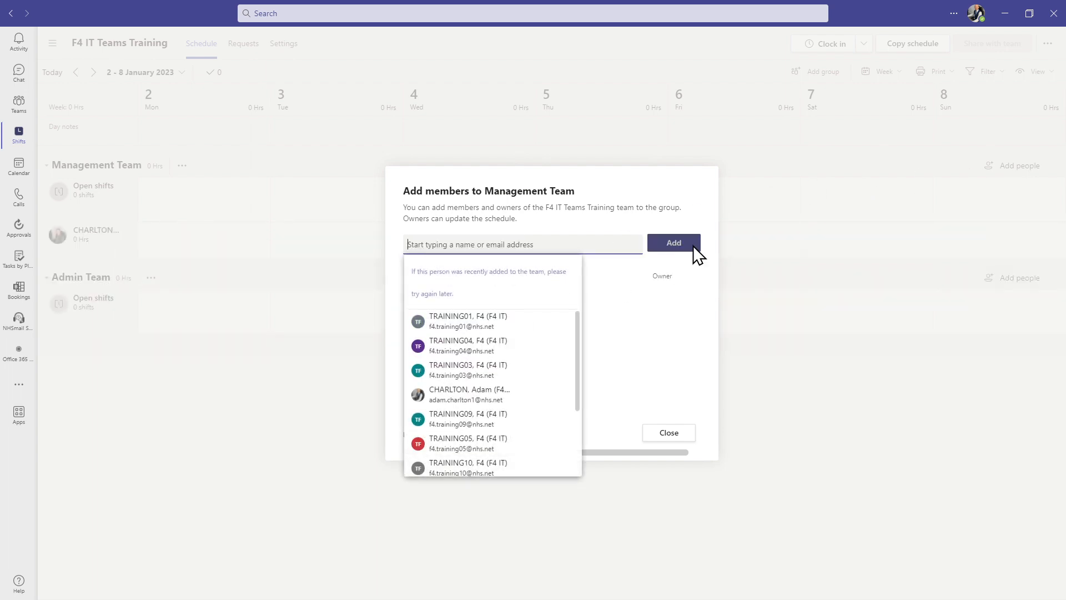
pyautogui.write('adam')
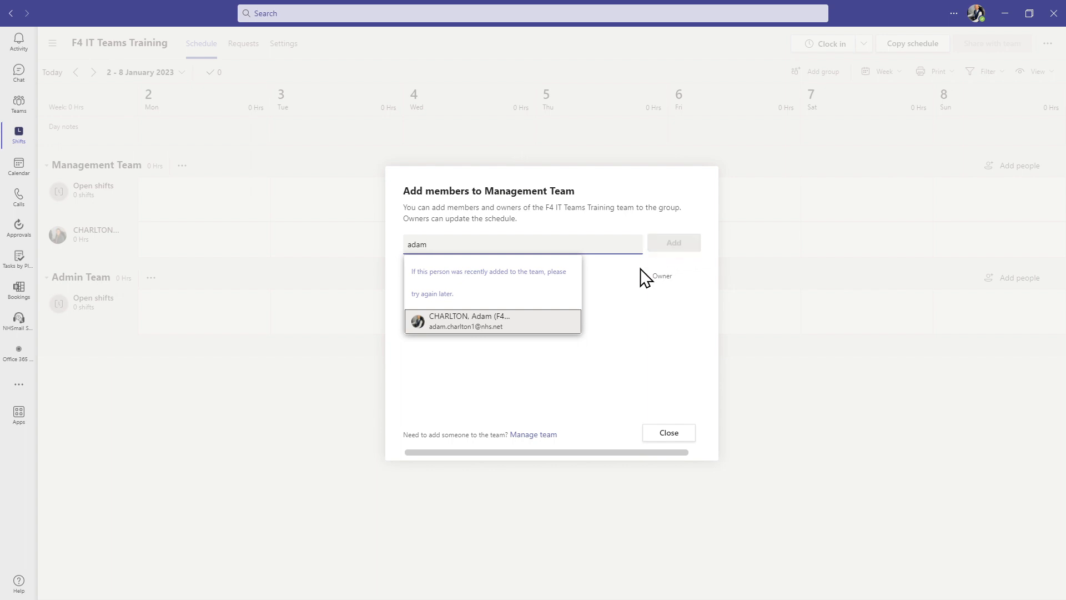
pyautogui.click(508, 318)
pyautogui.click(680, 243)
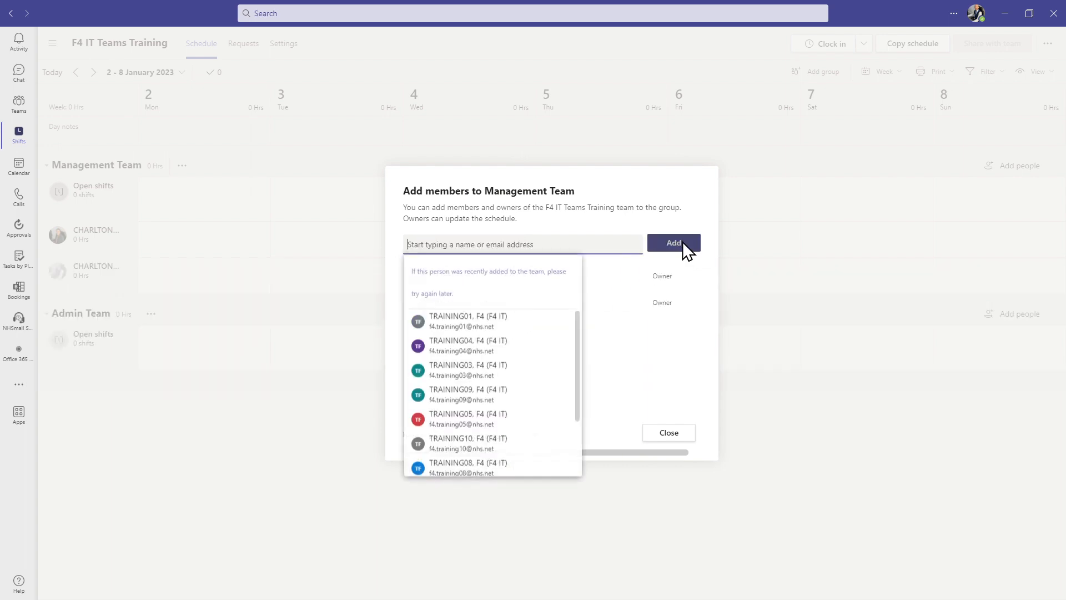
pyautogui.click(668, 434)
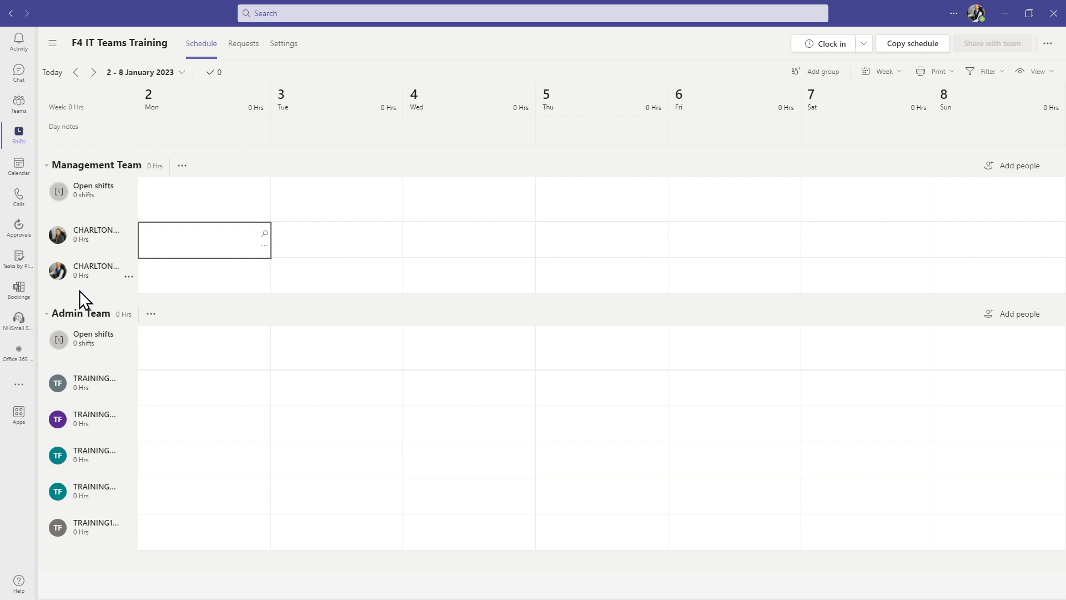
# Add and save a blue 8:45-17:00 shift on Monday 2 January for the first Management Team member, with the note "Working from Office"
pyautogui.click(264, 246)
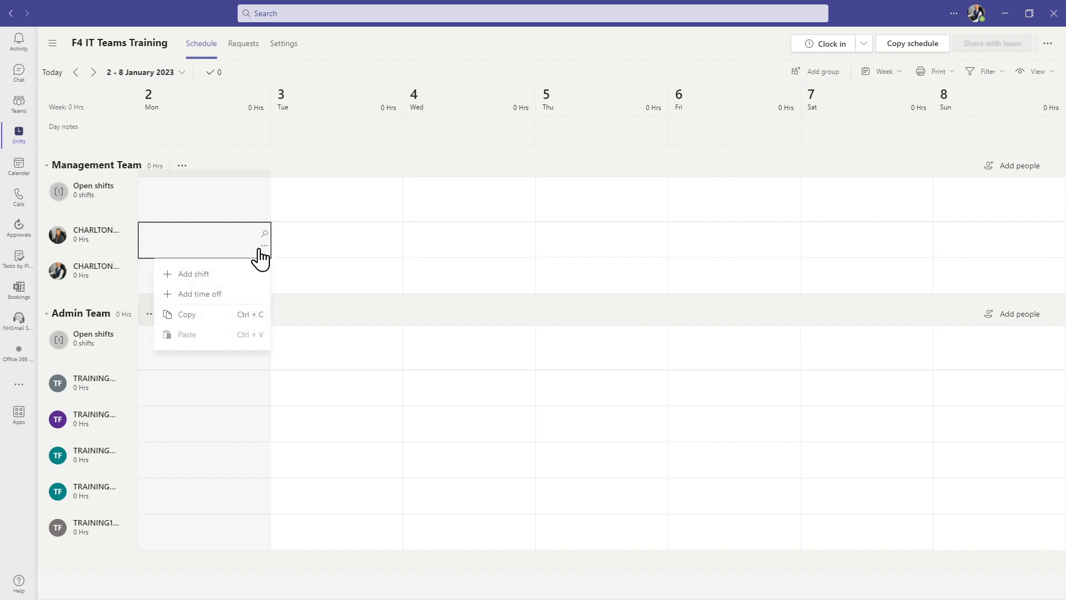
pyautogui.click(233, 275)
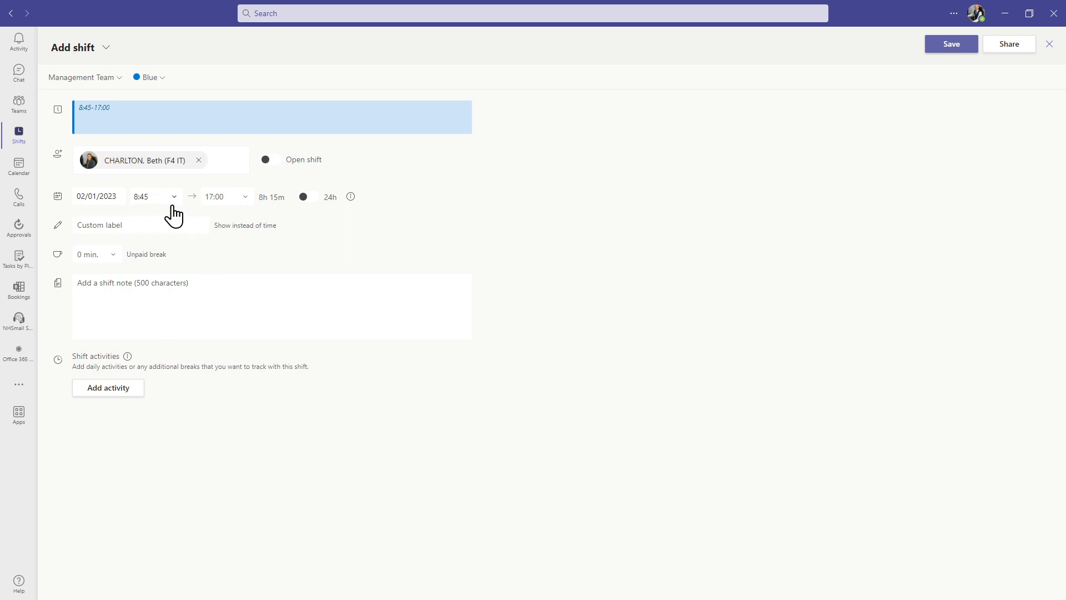
pyautogui.click(117, 257)
pyautogui.click(113, 259)
pyautogui.click(115, 309)
pyautogui.write('Workin')
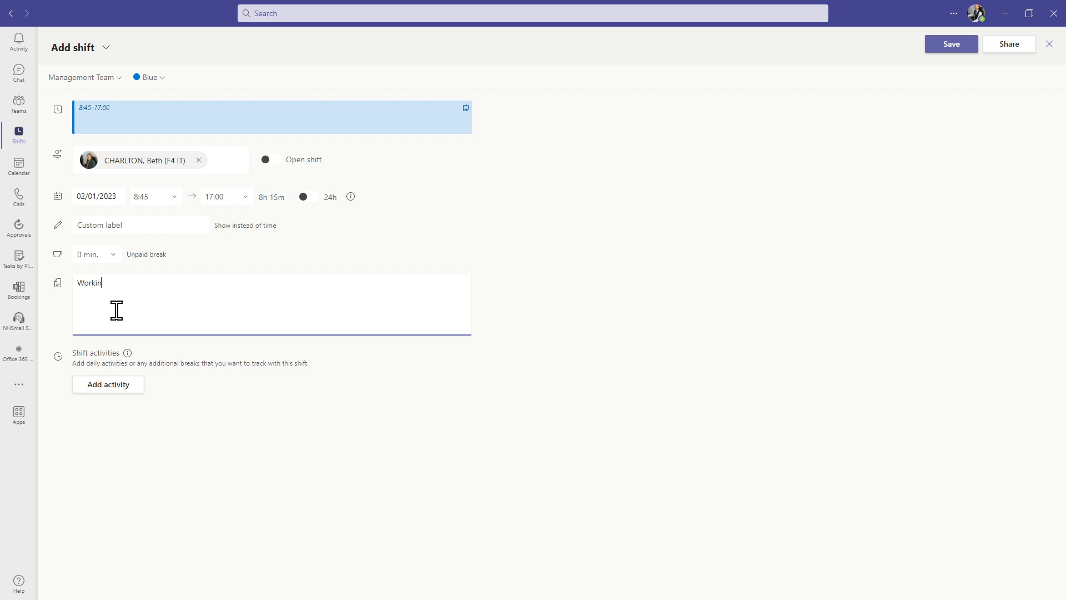
pyautogui.write('g from Office')
pyautogui.click(948, 50)
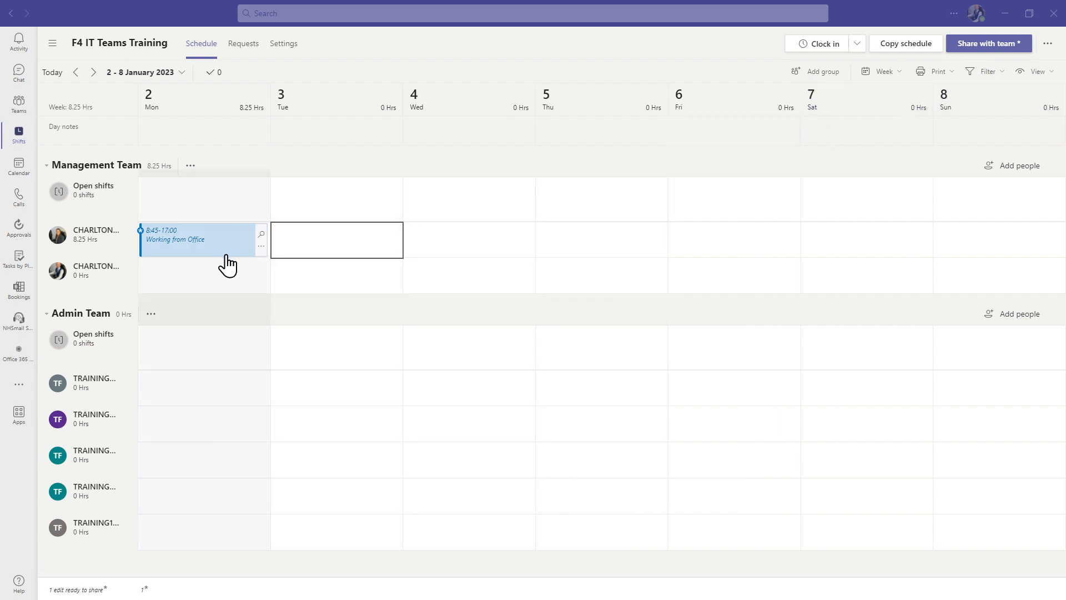
# Add and save a dark pink 8:45-17:00 shift on Tuesday 3 January for the first Management Team member, with the note "Working From Home"
pyautogui.click(396, 247)
pyautogui.click(319, 275)
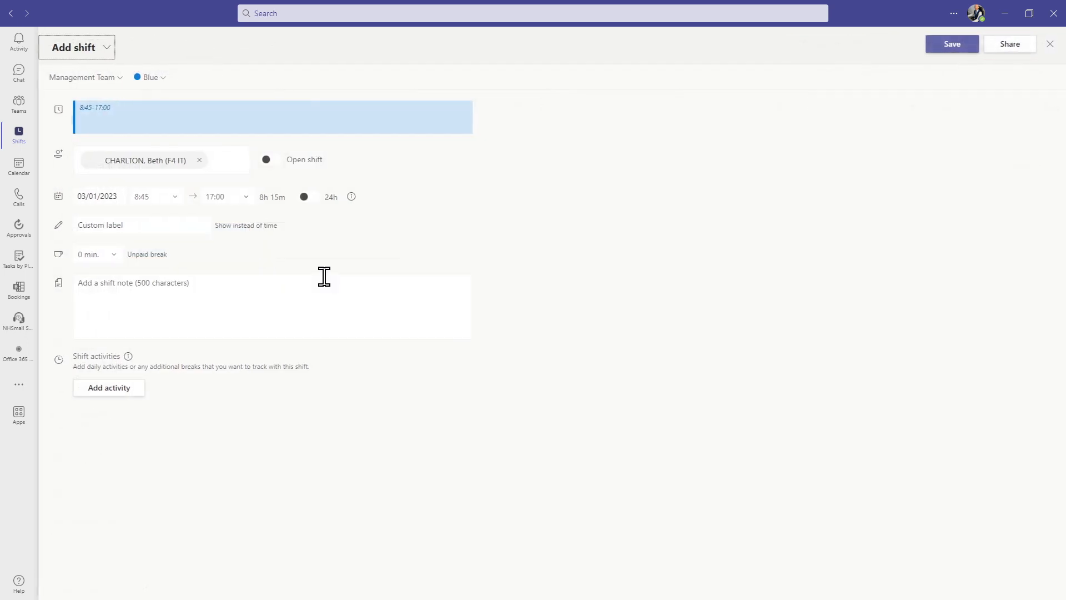
pyautogui.click(162, 81)
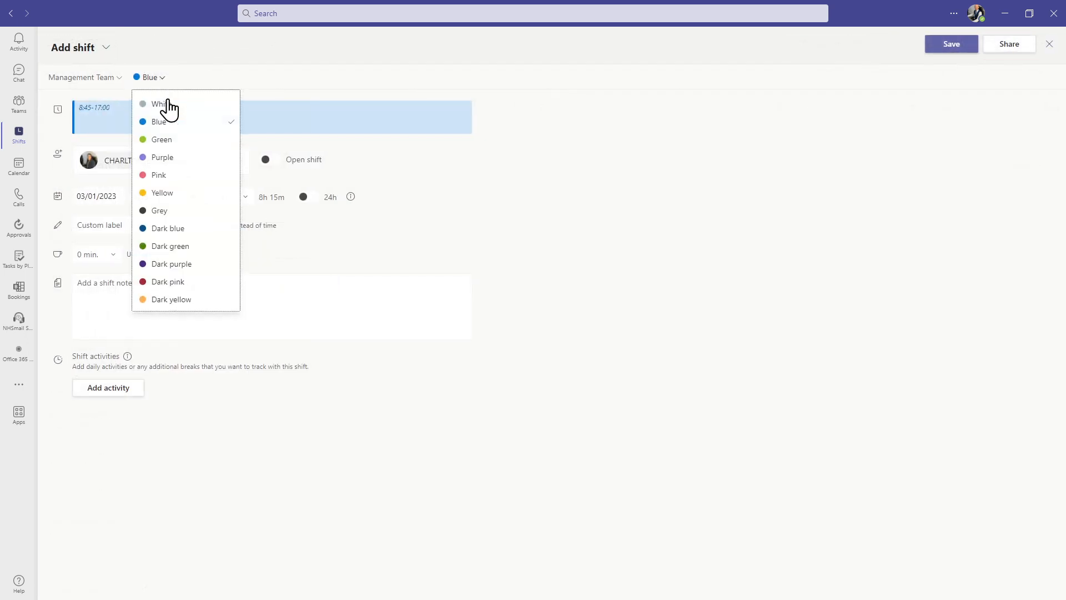
pyautogui.click(176, 283)
pyautogui.click(131, 282)
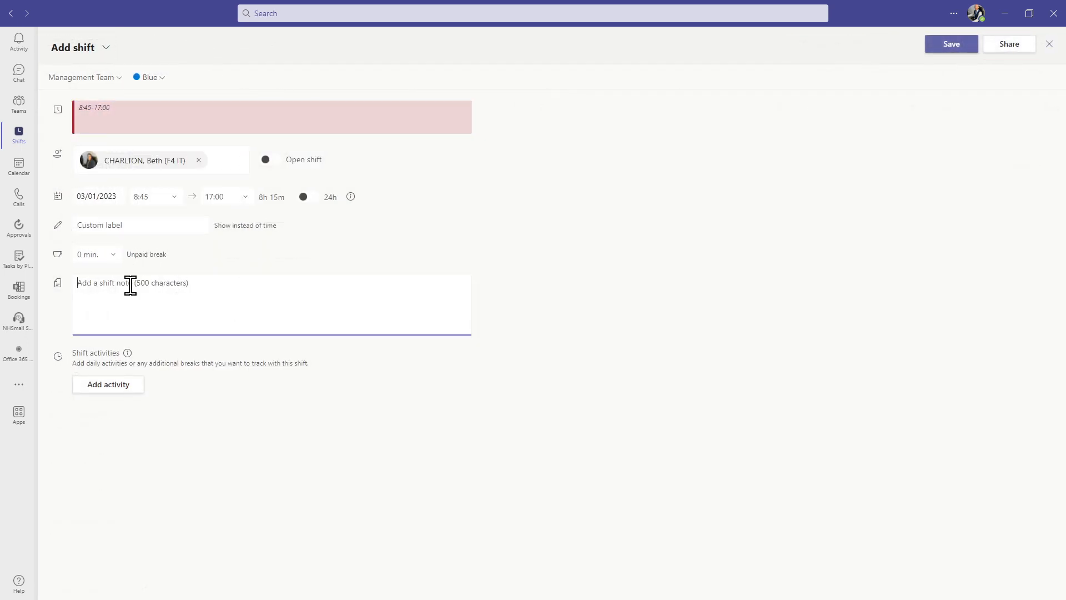
pyautogui.write('Working From Home')
pyautogui.click(934, 47)
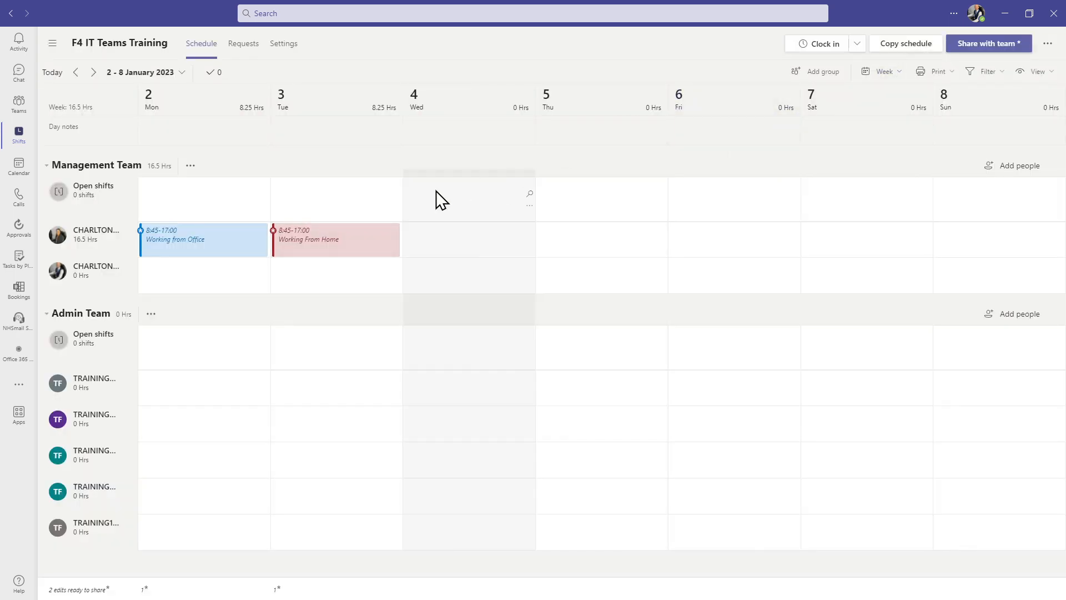
# Copy the first member's Monday "Working from Office" shift to Wednesday, Thursday and Friday of the same week
pyautogui.rightClick(238, 254)
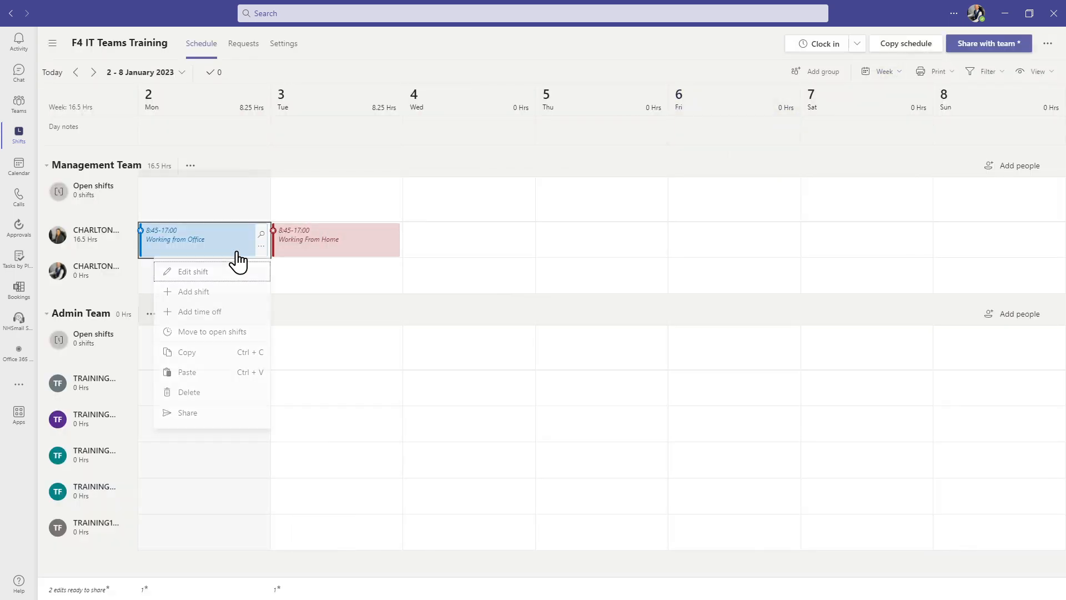
pyautogui.click(221, 353)
pyautogui.rightClick(463, 246)
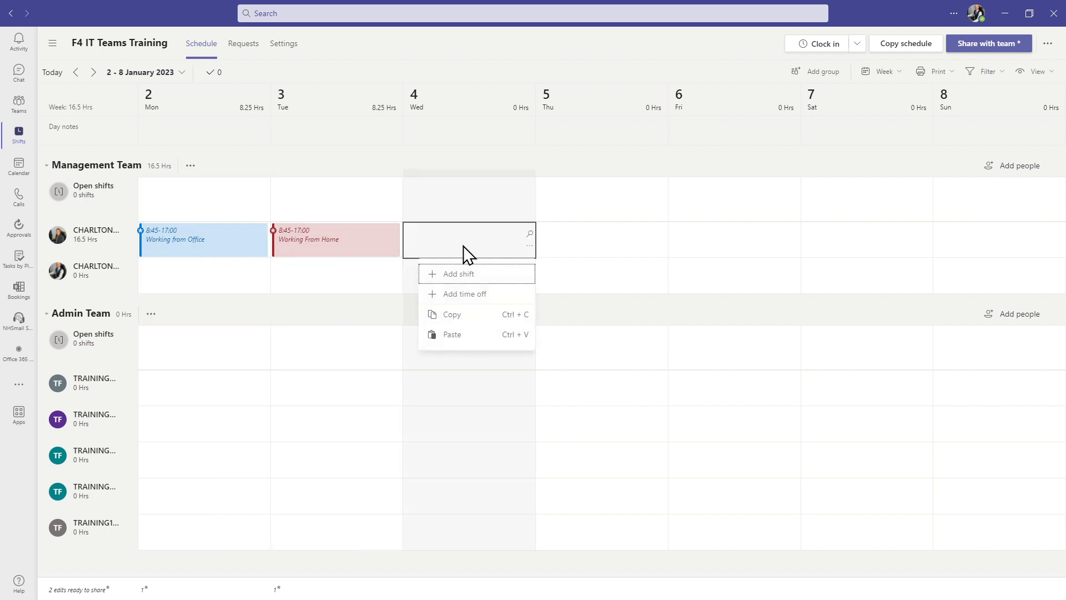
pyautogui.click(458, 336)
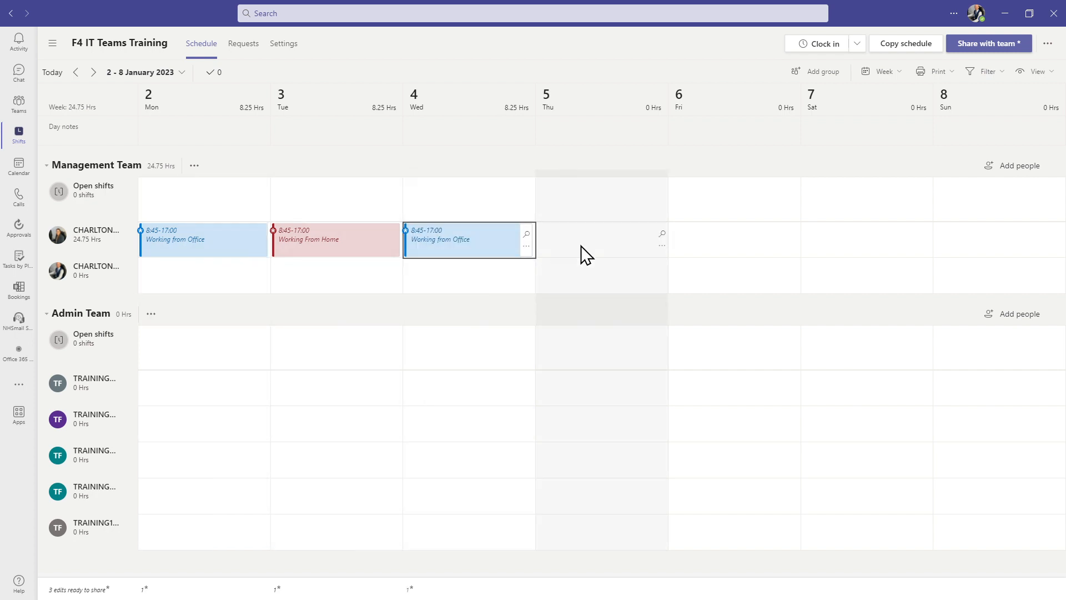
pyautogui.moveTo(581, 245); pyautogui.dragTo(719, 252)
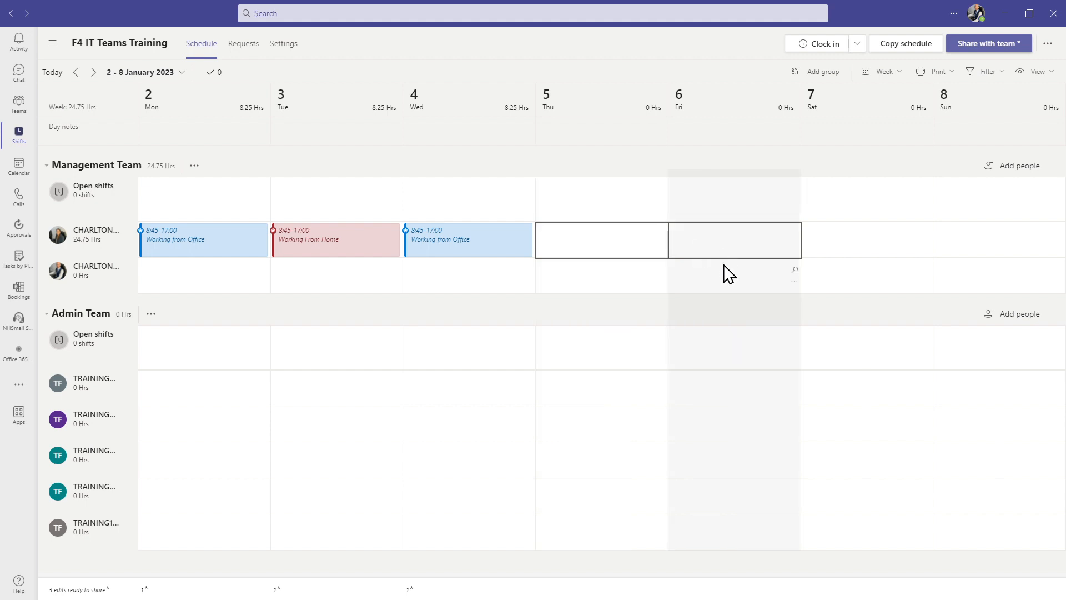
pyautogui.rightClick(725, 247)
pyautogui.click(717, 335)
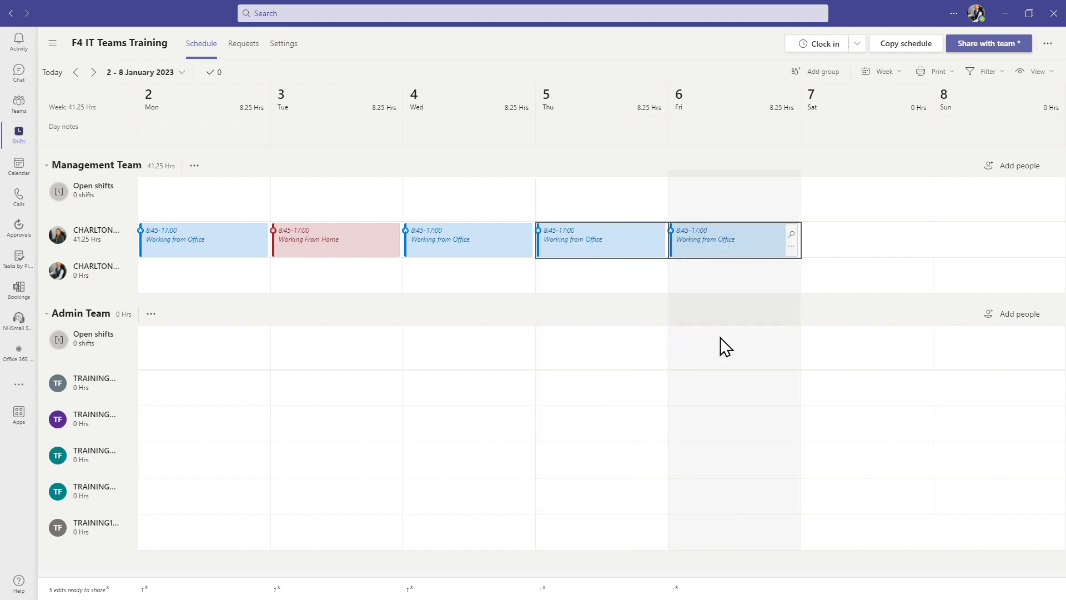
# Paste the "Working From Home" shift into Monday to Friday for the second Management Team member
pyautogui.moveTo(207, 278); pyautogui.dragTo(737, 290)
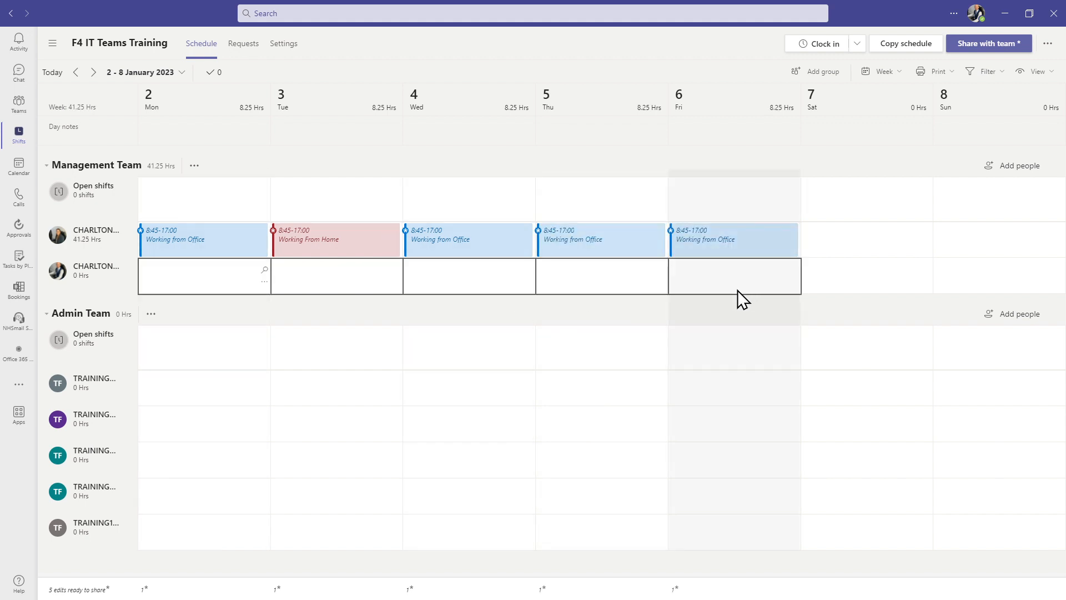
pyautogui.rightClick(639, 274)
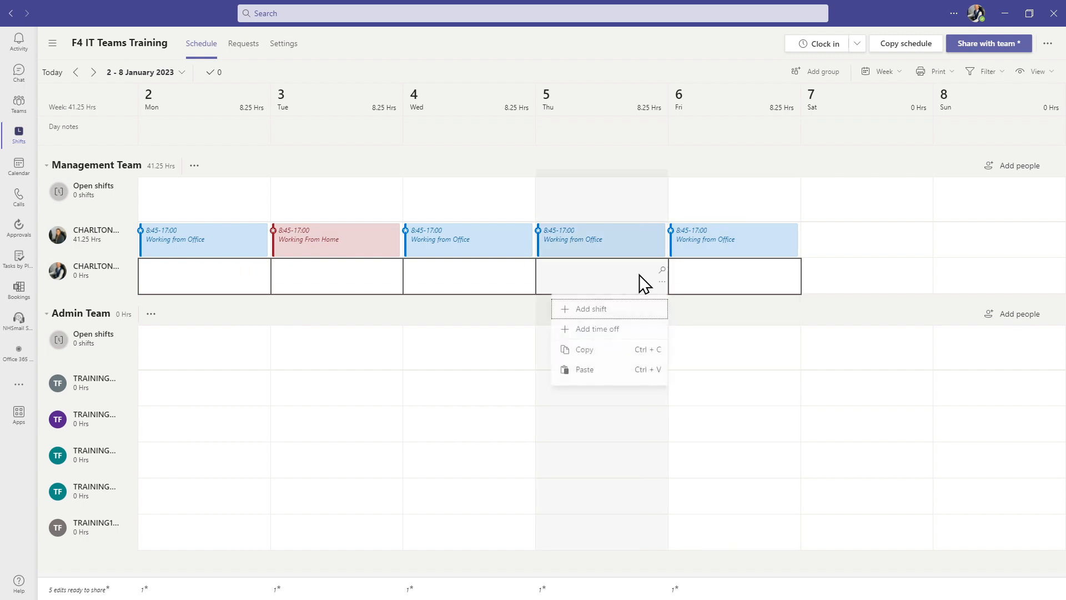
pyautogui.click(599, 371)
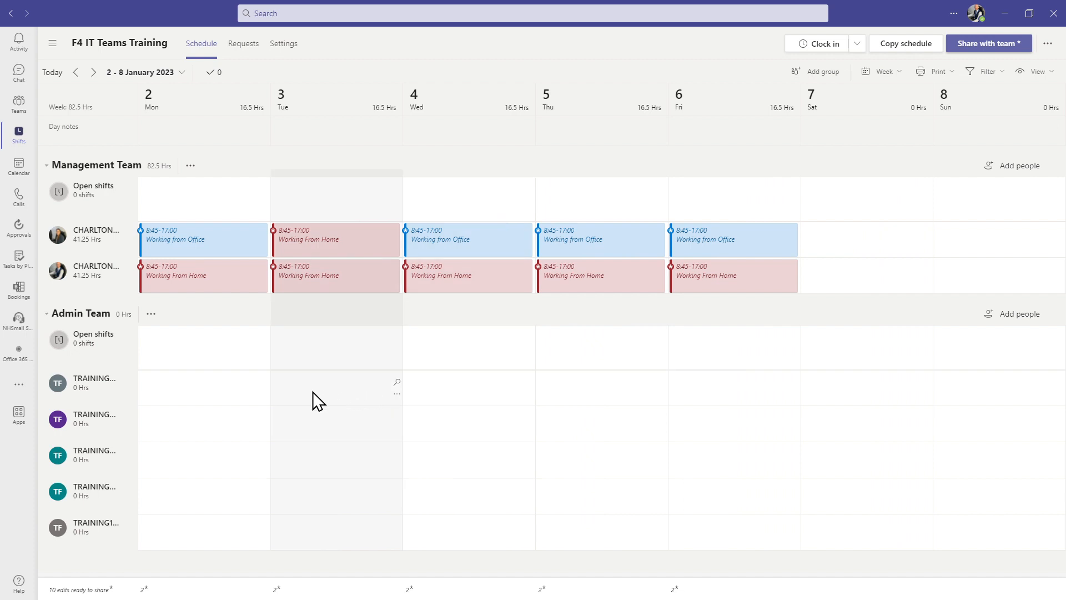
# Add Annual Leave from 2 to 6 January for the first Admin Team member
pyautogui.click(263, 395)
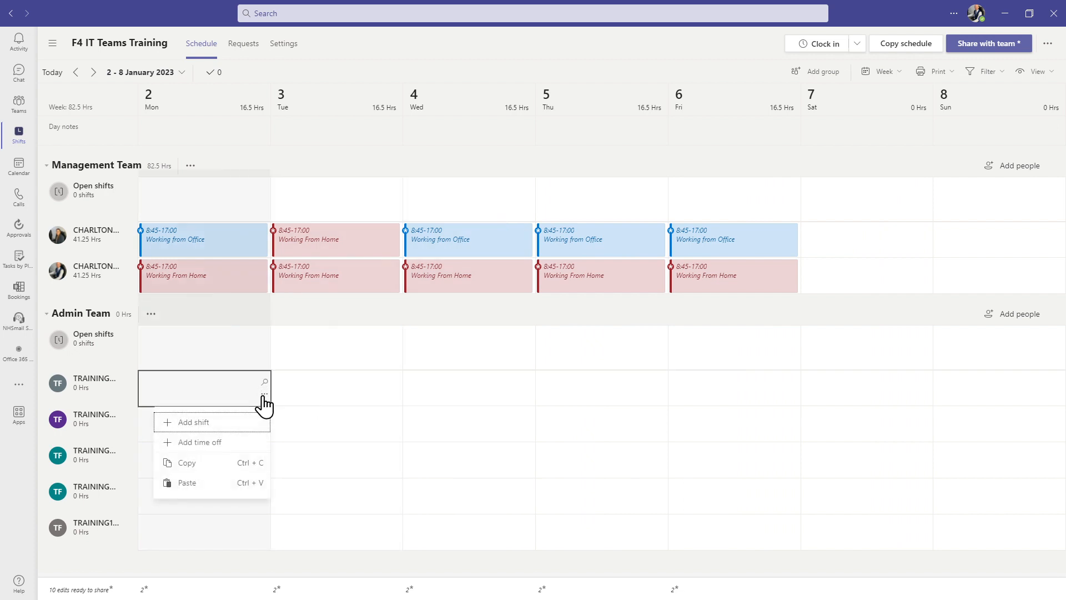
pyautogui.click(239, 448)
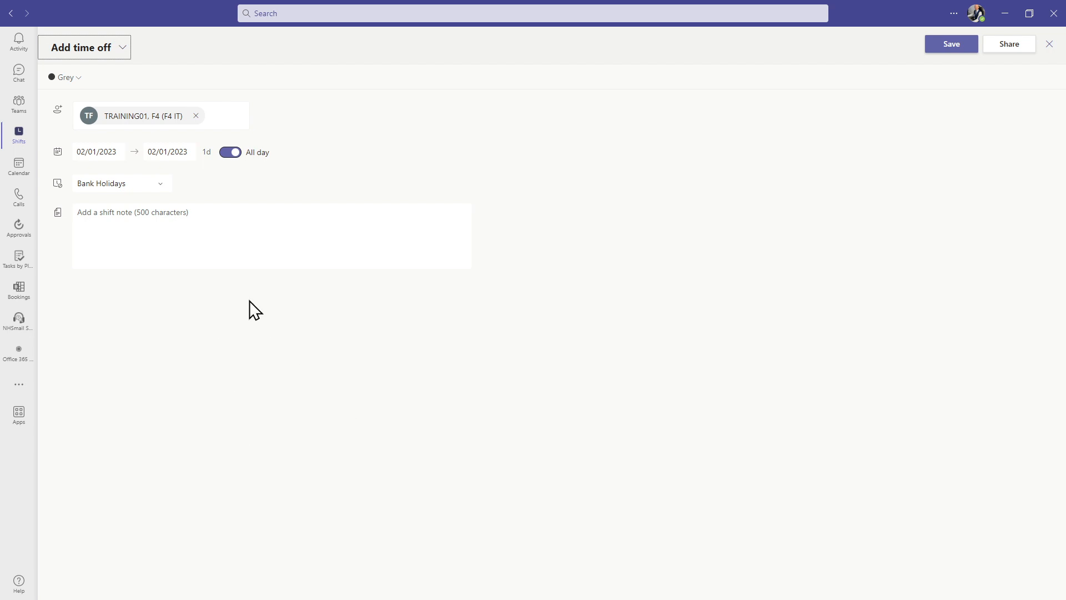
pyautogui.click(160, 188)
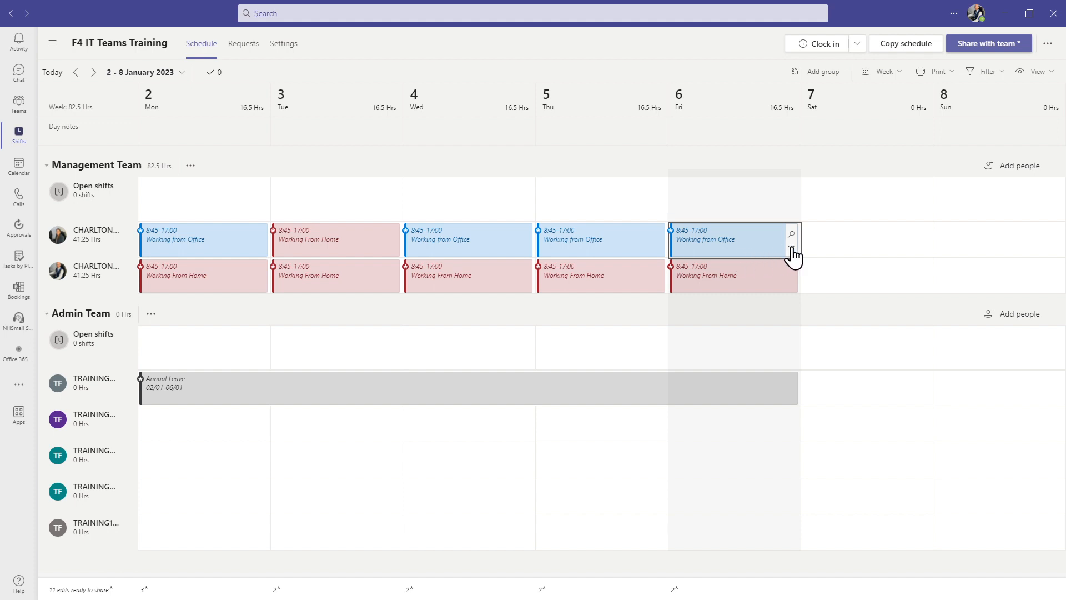
# Change the first Management Team member's Friday 6 January shift to yellow with the note "Training - Focus - Heritage House"
pyautogui.click(791, 247)
pyautogui.click(742, 274)
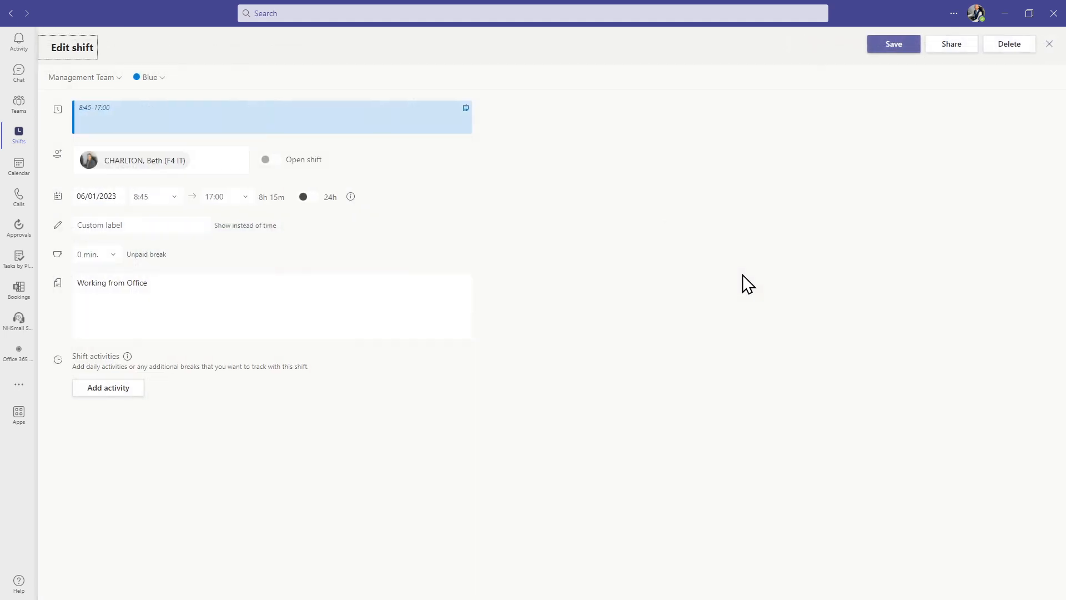
pyautogui.click(161, 78)
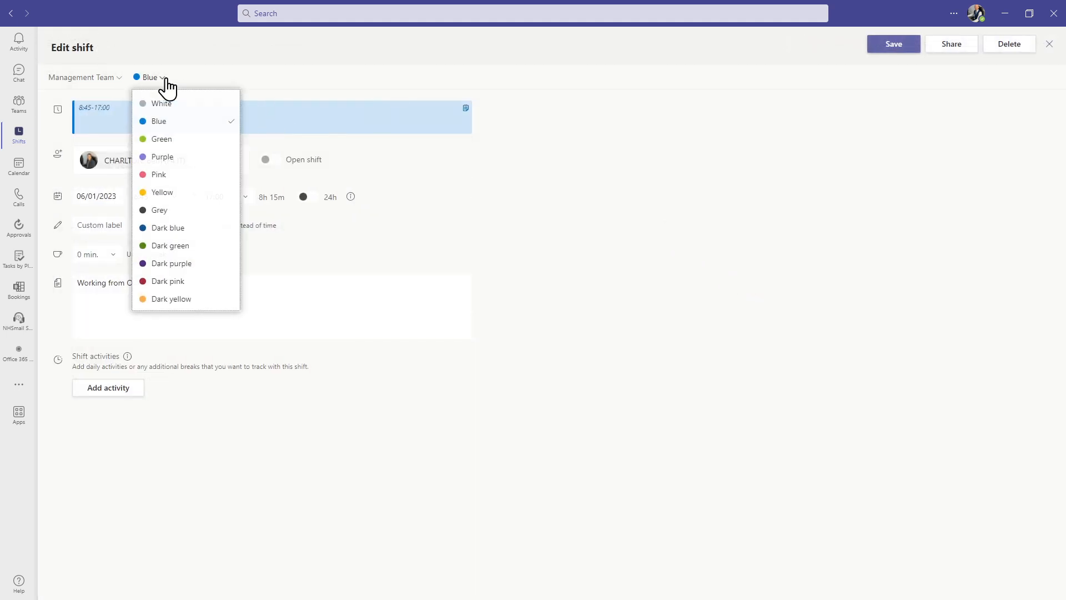
pyautogui.click(179, 203)
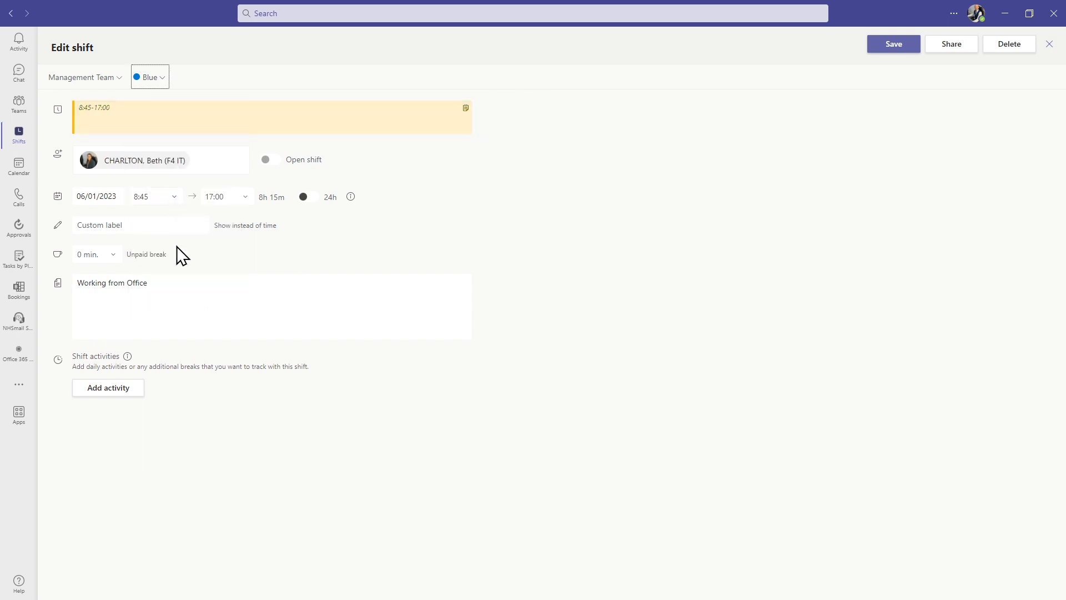
pyautogui.moveTo(175, 295); pyautogui.dragTo(48, 295)
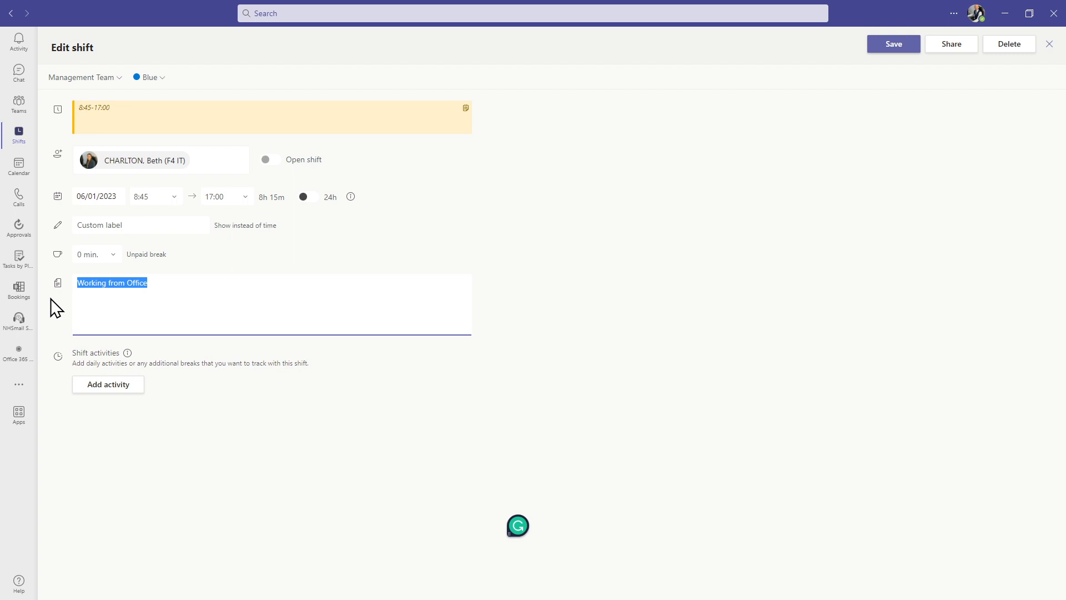
pyautogui.write('Training')
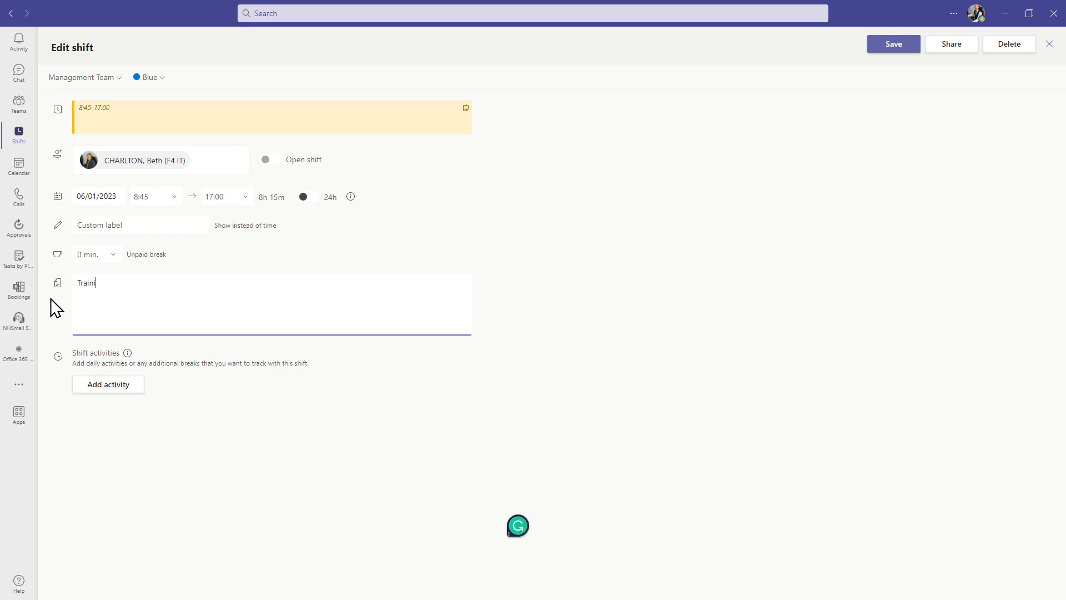
pyautogui.write(' - Focus - Herit')
pyautogui.write('age House')
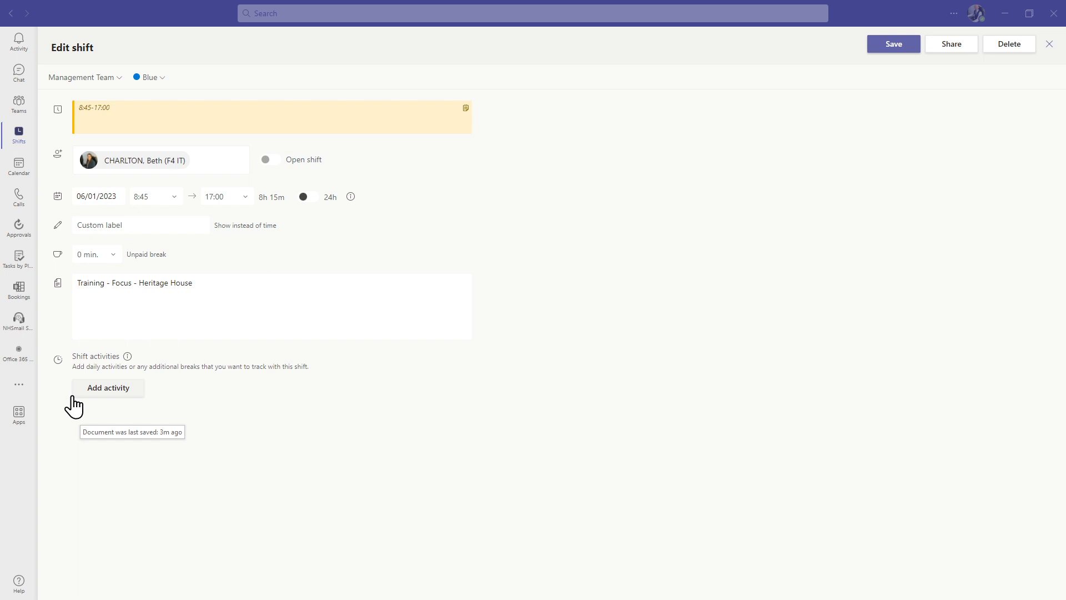
# Add a "Training" activity from 9:00 to 12:00 to the Friday shift
pyautogui.click(107, 391)
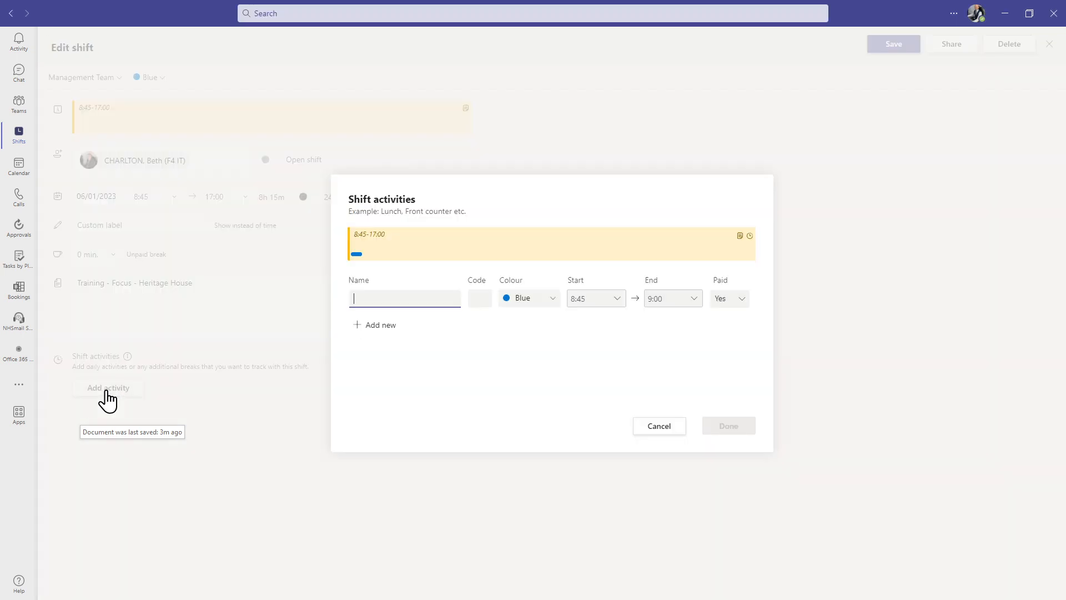
pyautogui.write('Training')
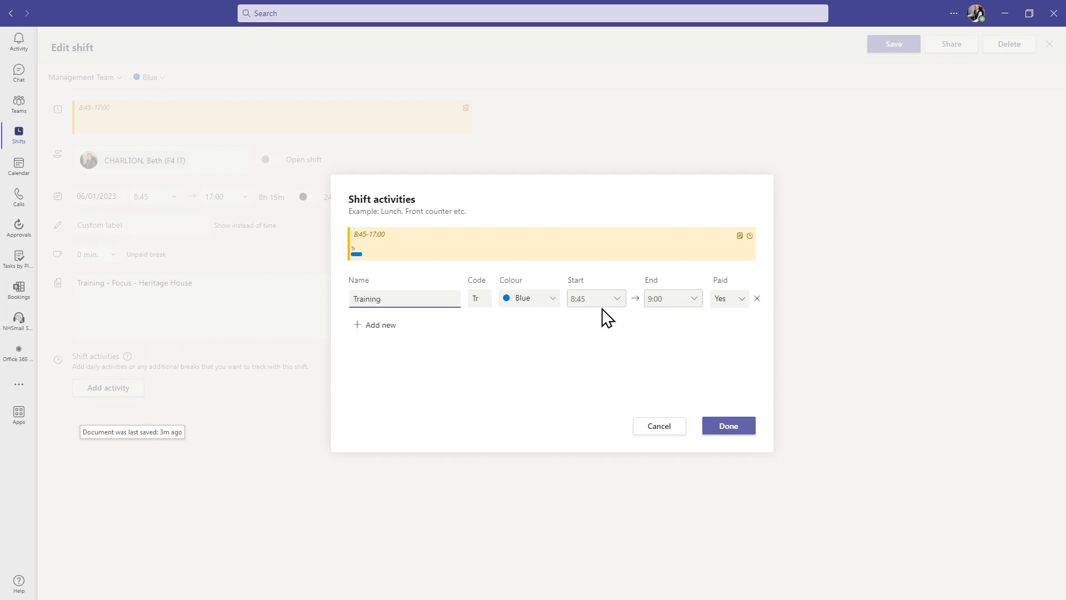
pyautogui.click(620, 300)
pyautogui.click(611, 334)
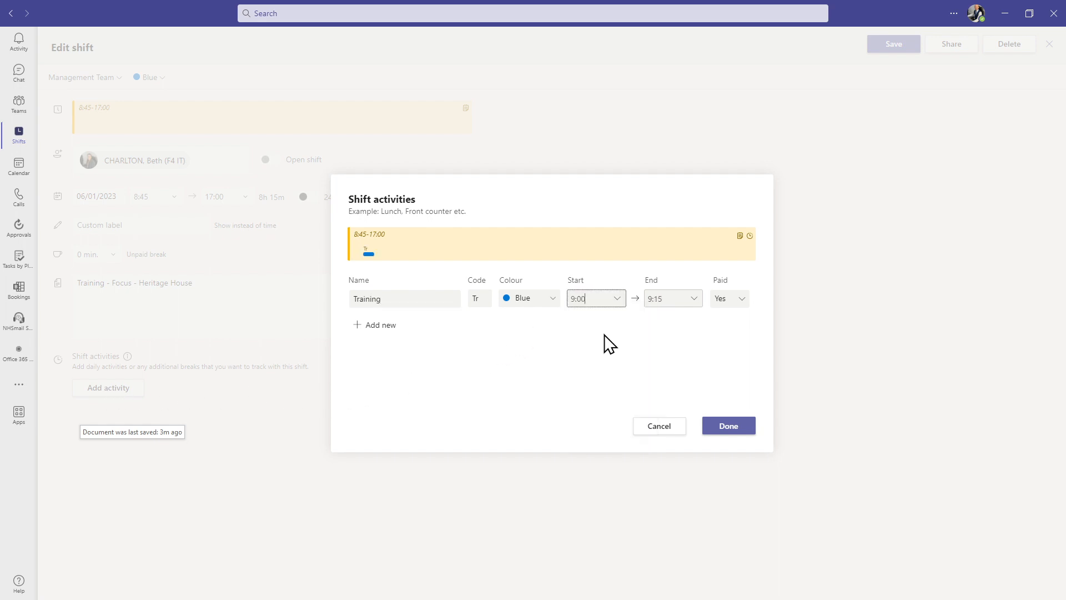
pyautogui.click(694, 303)
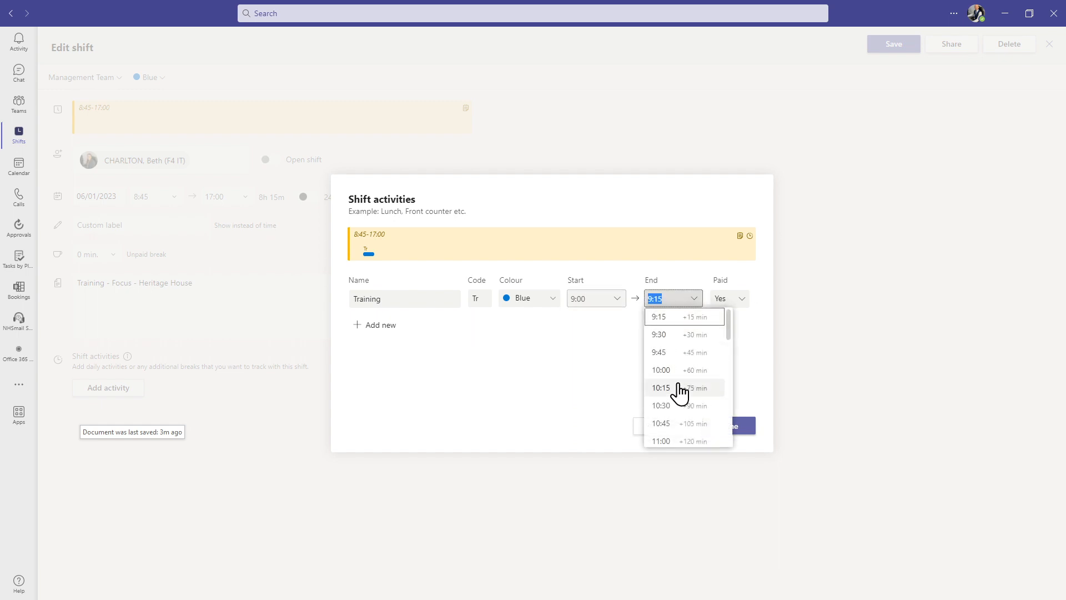
pyautogui.scroll(-2, 684, 391)
pyautogui.scroll(-1, 708, 404)
pyautogui.click(710, 406)
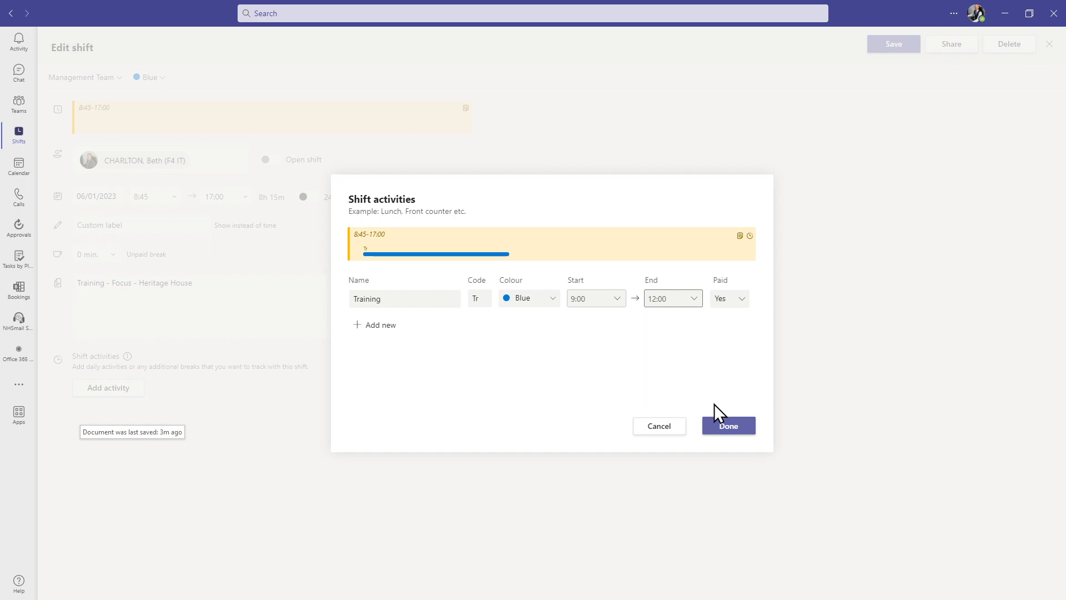
pyautogui.click(727, 429)
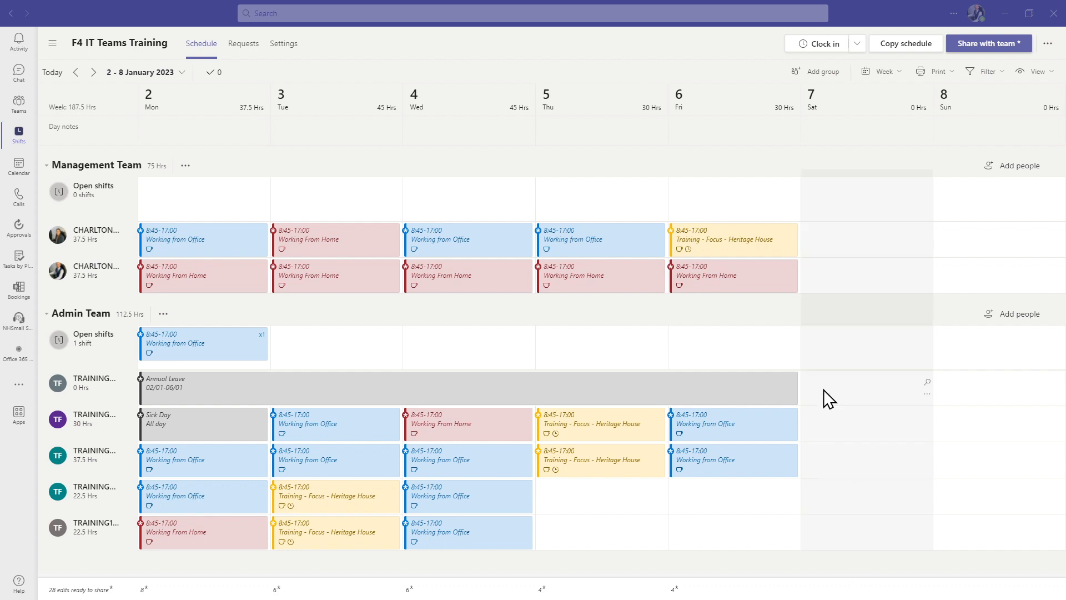
# Copy both teams' shifts and time off from 2 - 8 January into the week of 9 - 15 January
pyautogui.moveTo(850, 201); pyautogui.dragTo(214, 537)
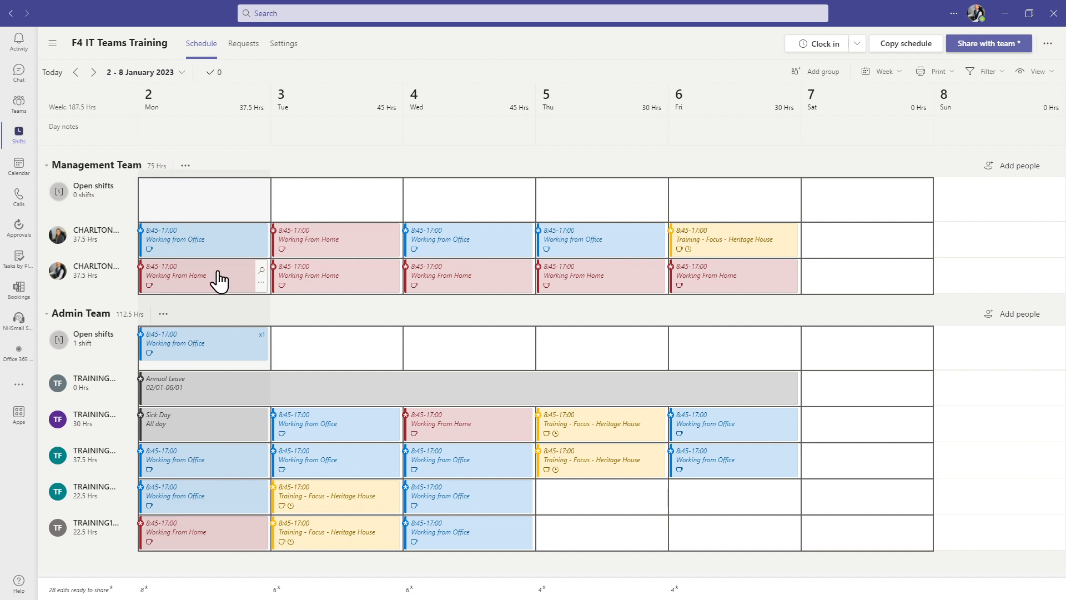
pyautogui.click(95, 78)
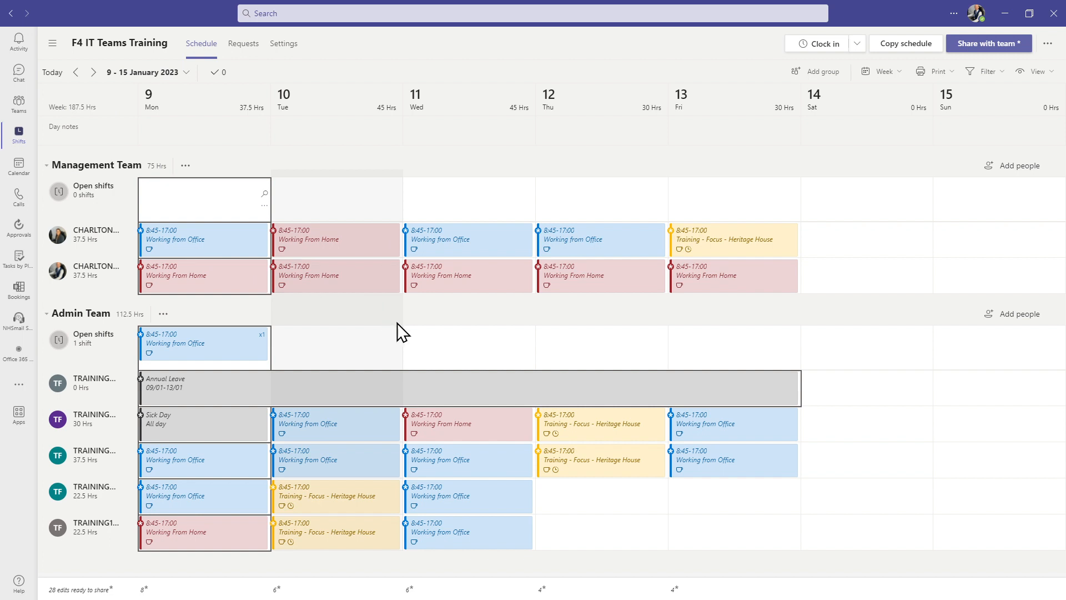
# Delete the copied Annual Leave and Sick Day from the Admin Team's 9 - 15 January week and reassign Monday's open shift
pyautogui.click(378, 337)
pyautogui.click(291, 379)
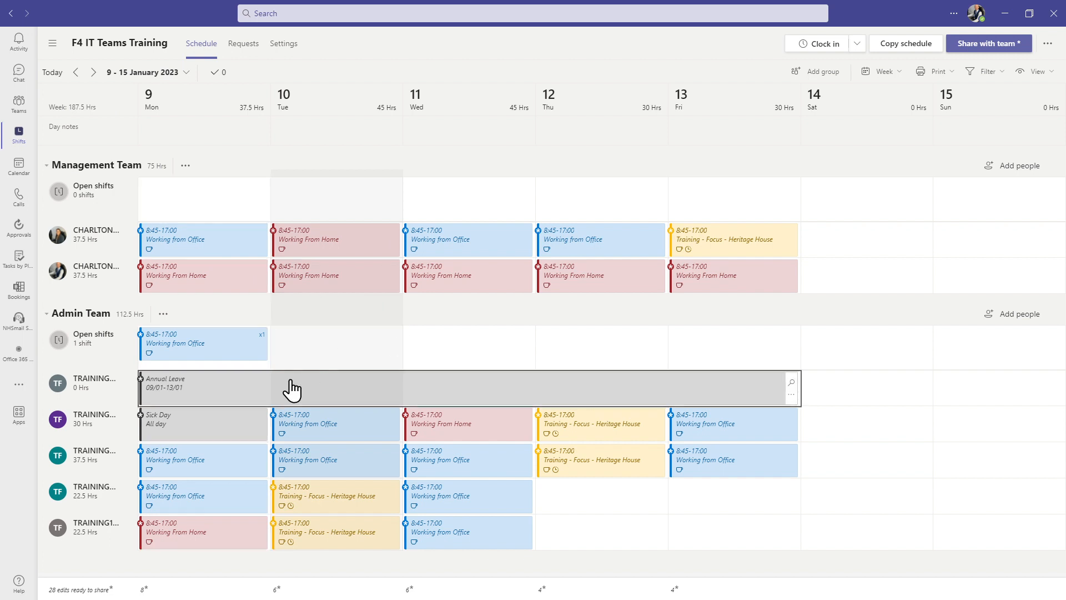
pyautogui.press('Delete')
pyautogui.click(222, 423)
pyautogui.press('Delete')
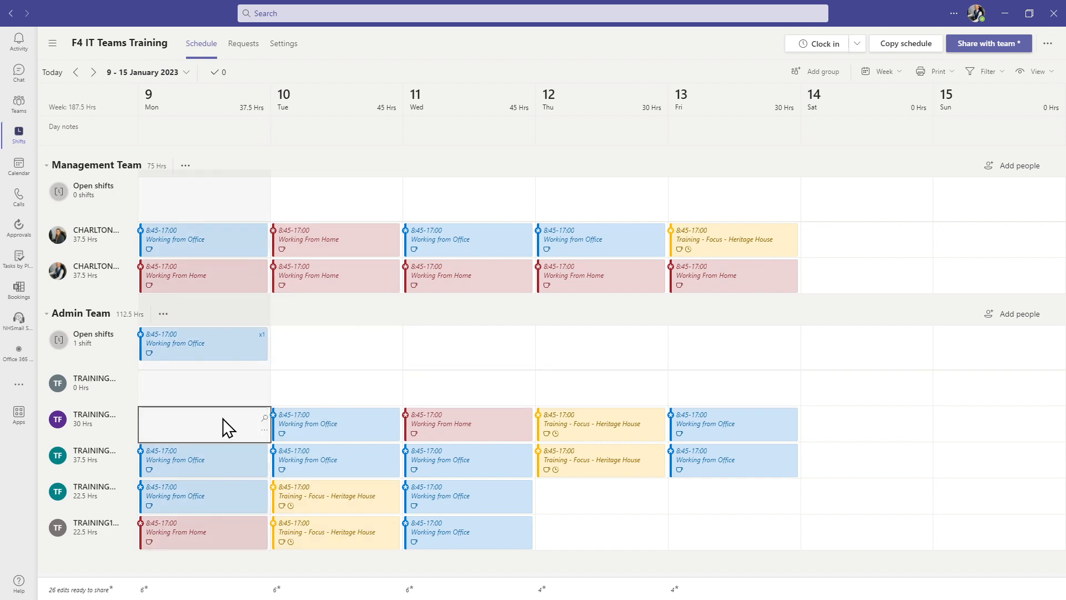
pyautogui.moveTo(200, 350); pyautogui.dragTo(317, 443)
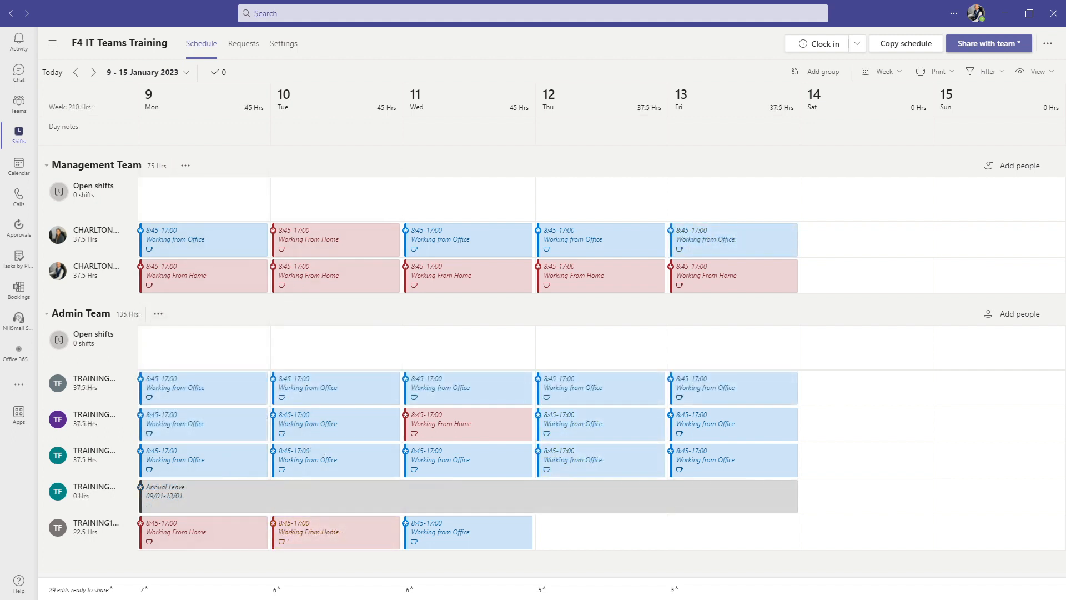
# Add the day note "Bank Holiday next week" to Friday 13 January
pyautogui.click(743, 133)
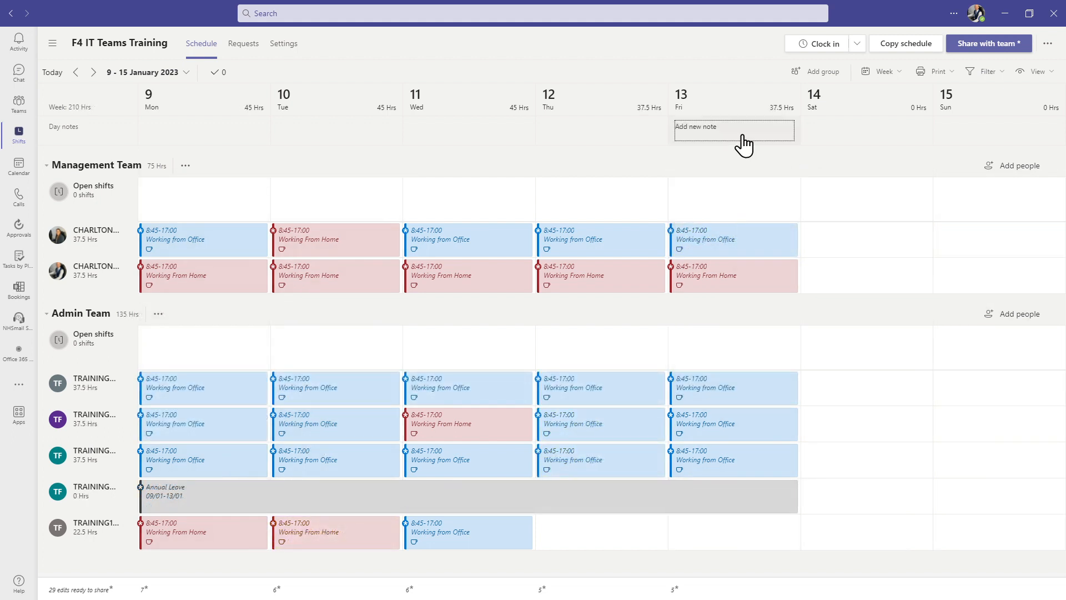
pyautogui.write('Ba')
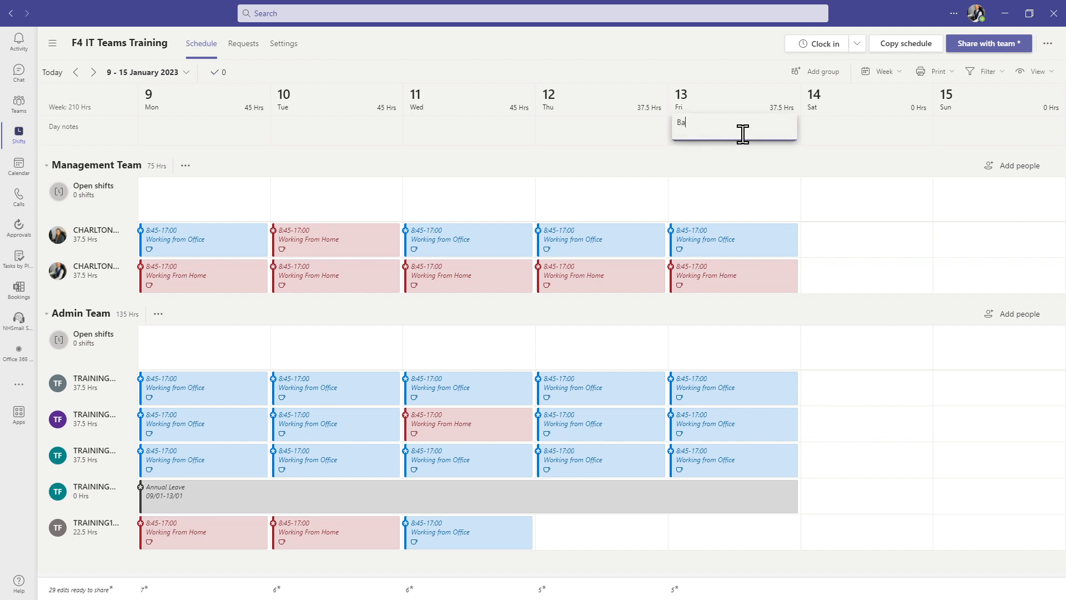
pyautogui.write('nk Holiday next week')
pyautogui.click(774, 76)
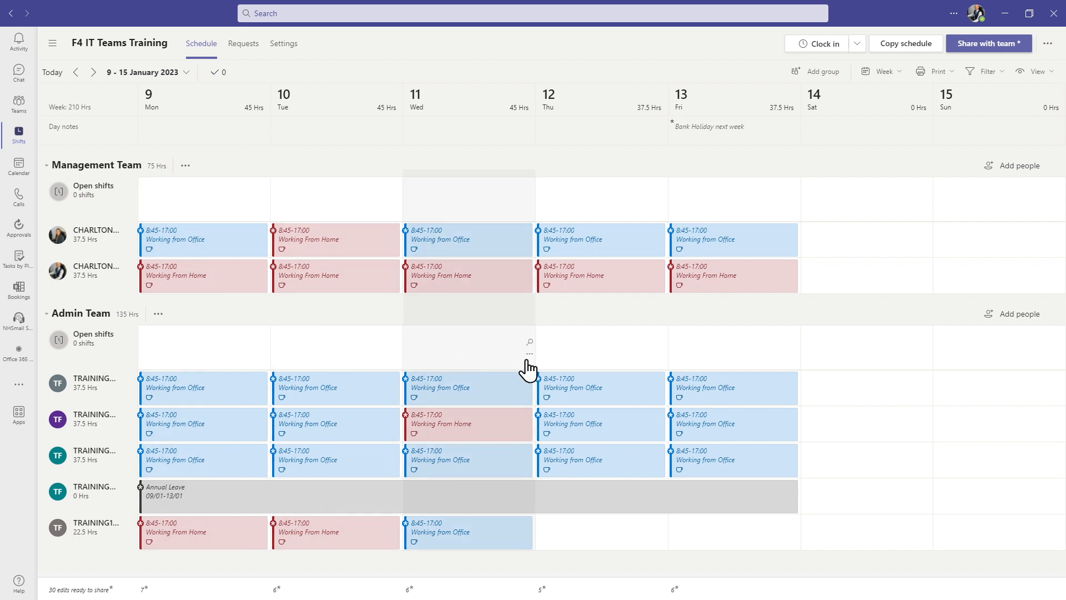
# Paste the "Working from Office" shift into the Admin Team's open shifts on Thursday 12 and Friday 13 January
pyautogui.hotkey('ctrl', 'v')
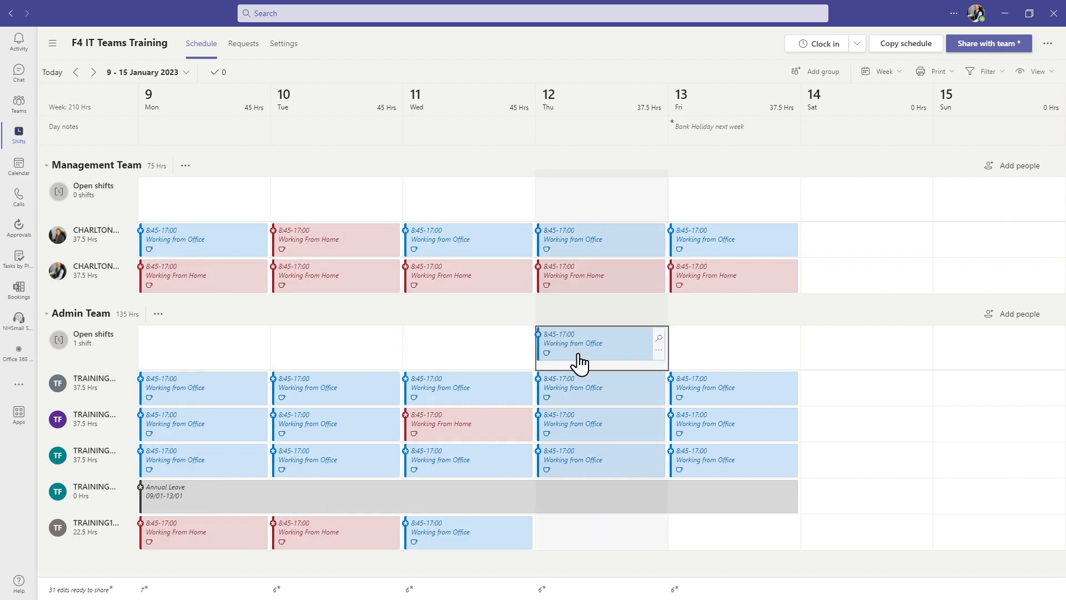
pyautogui.hotkey('ctrl', 'v')
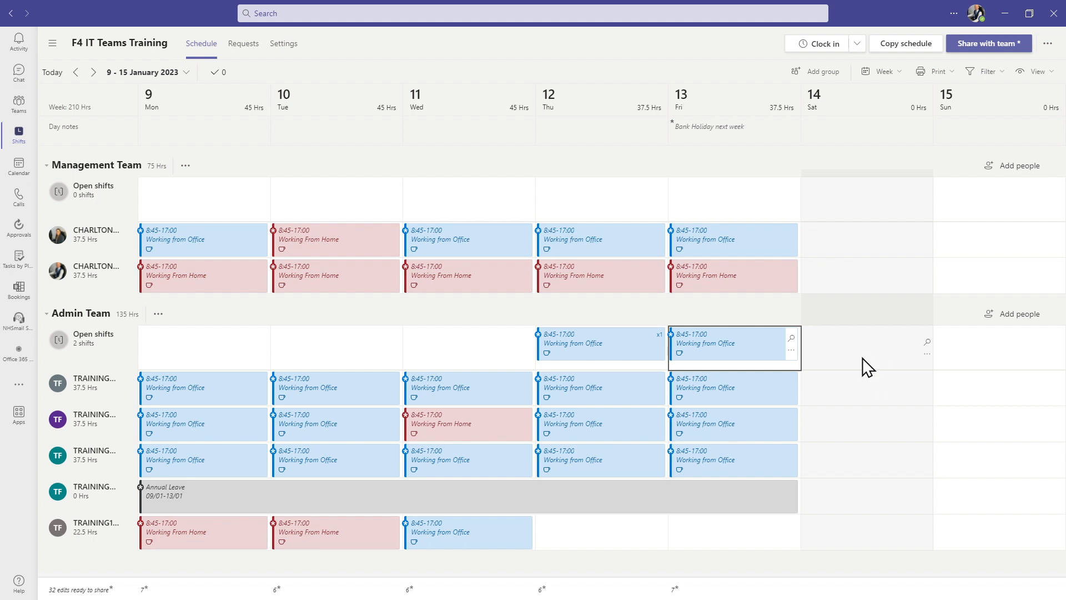
# View the team's requests and the new request form's Time off, Swap and Offer options, and close the form without sending
pyautogui.click(244, 44)
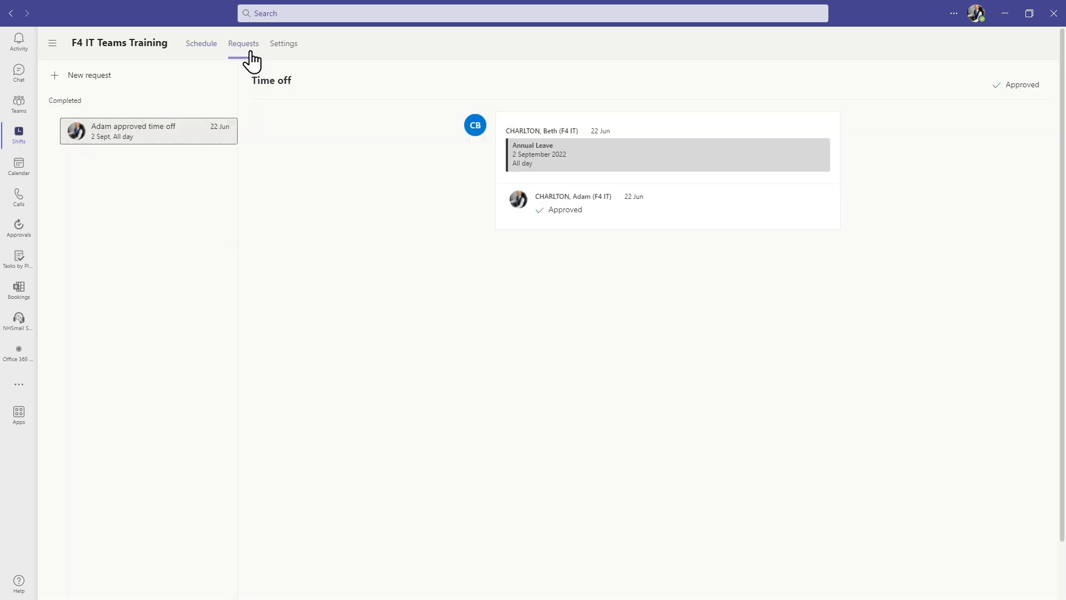
pyautogui.click(78, 75)
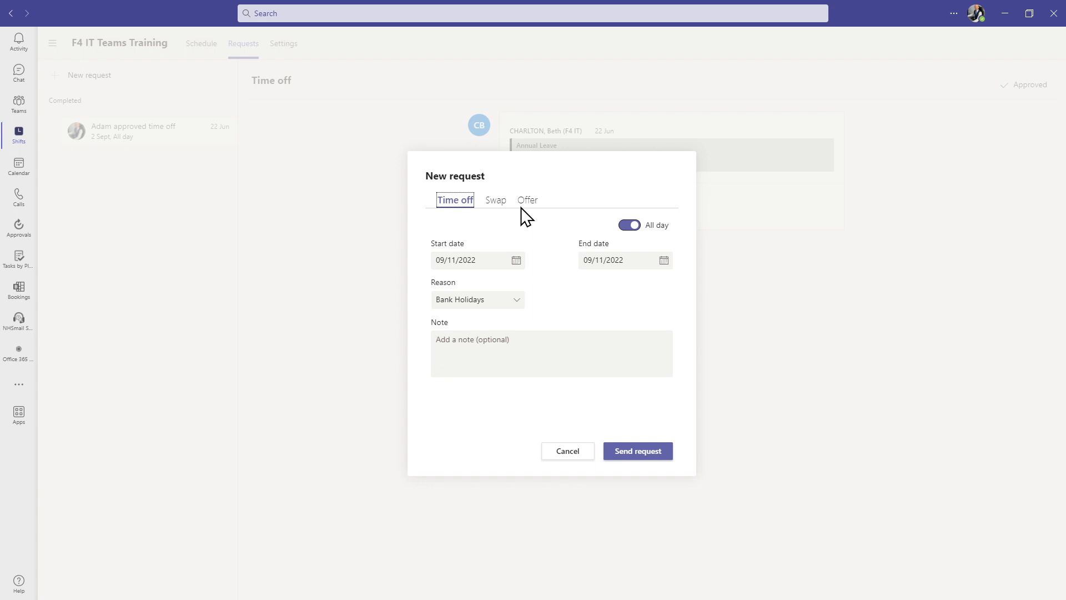
pyautogui.click(572, 452)
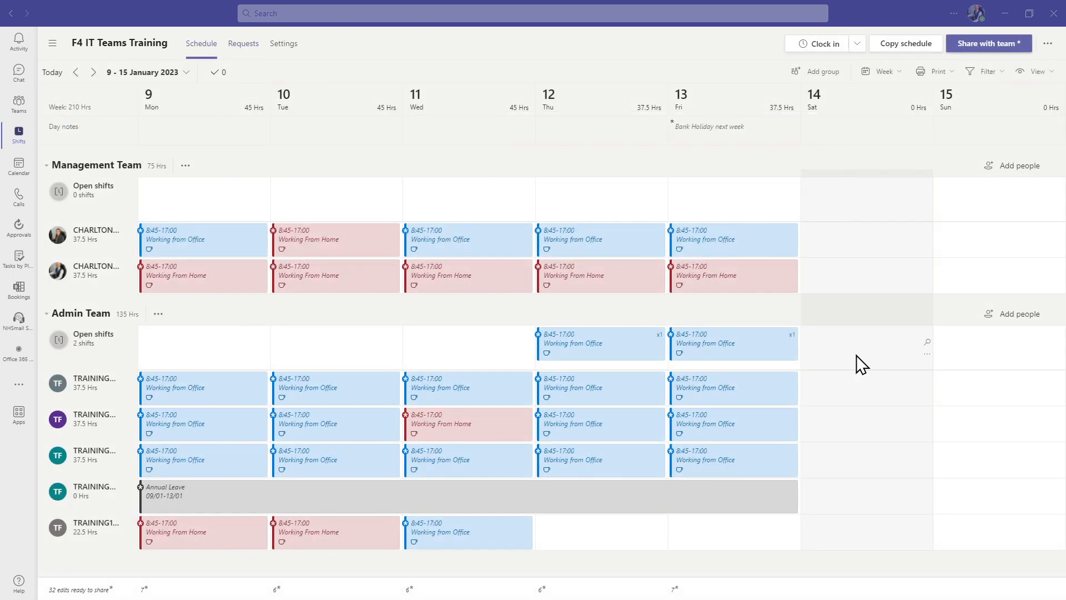
# Add and save an all-day Sick Day on Monday 9 January for the first Admin Team member
pyautogui.click(261, 394)
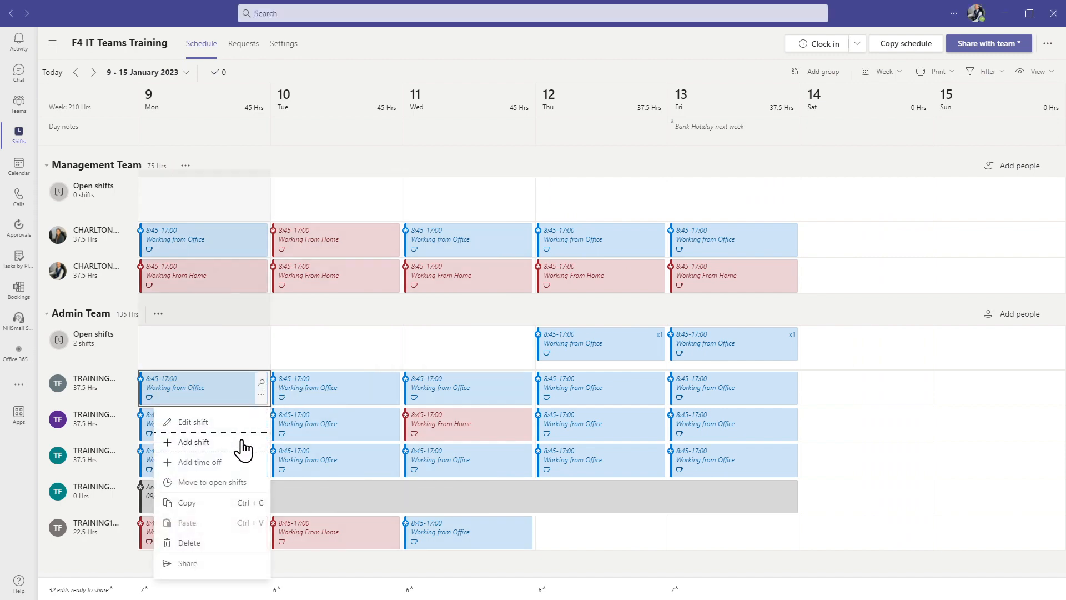
pyautogui.click(231, 465)
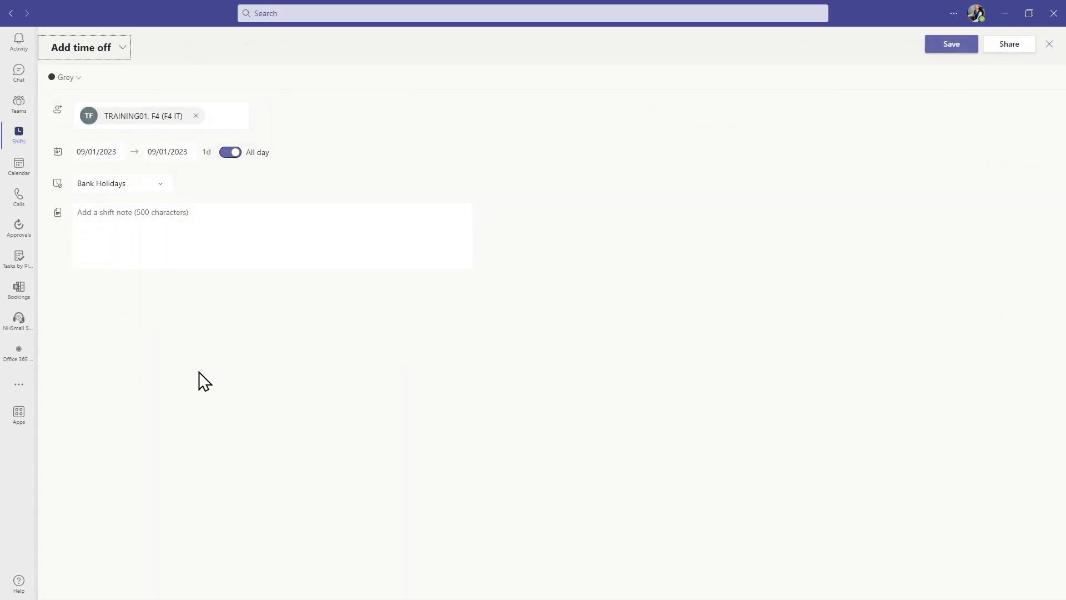
pyautogui.click(161, 188)
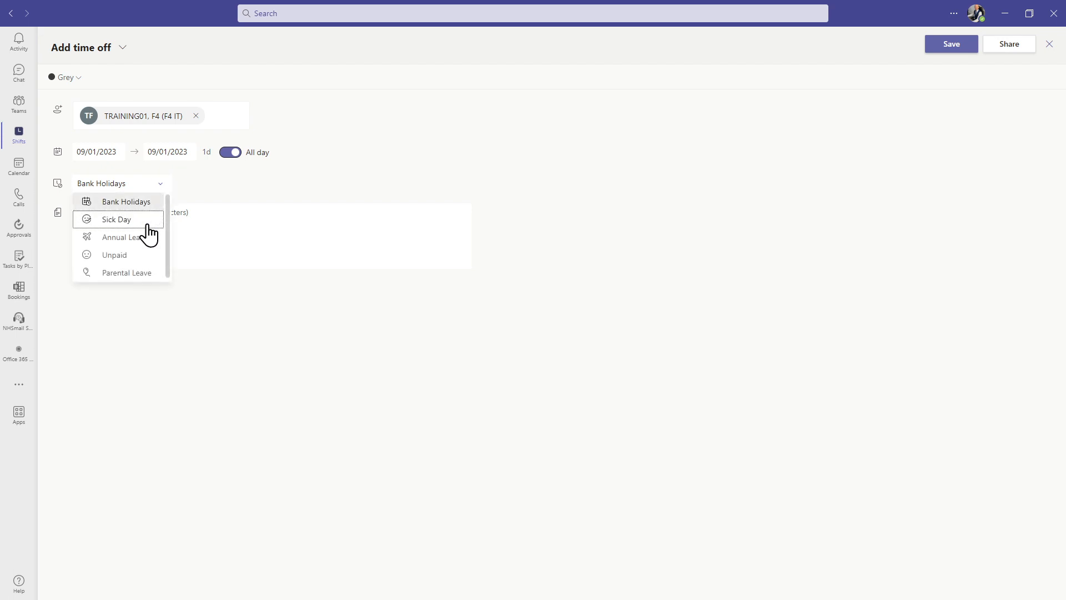
pyautogui.click(143, 218)
pyautogui.click(935, 46)
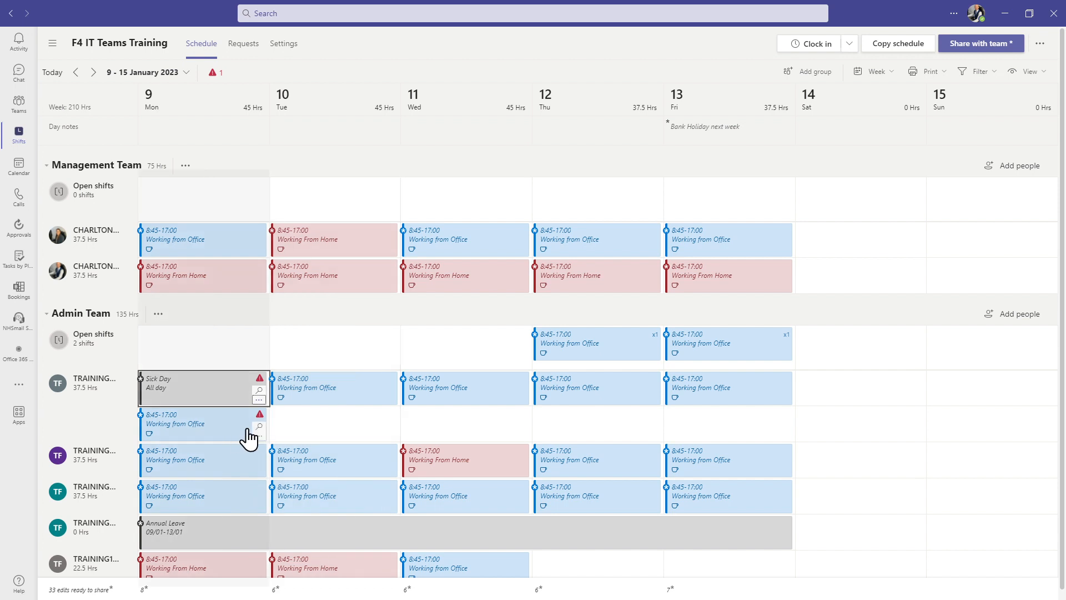
# Move the first Admin Team member's conflicting Monday 9 January "Working from Office" shift to open shifts
pyautogui.rightClick(228, 438)
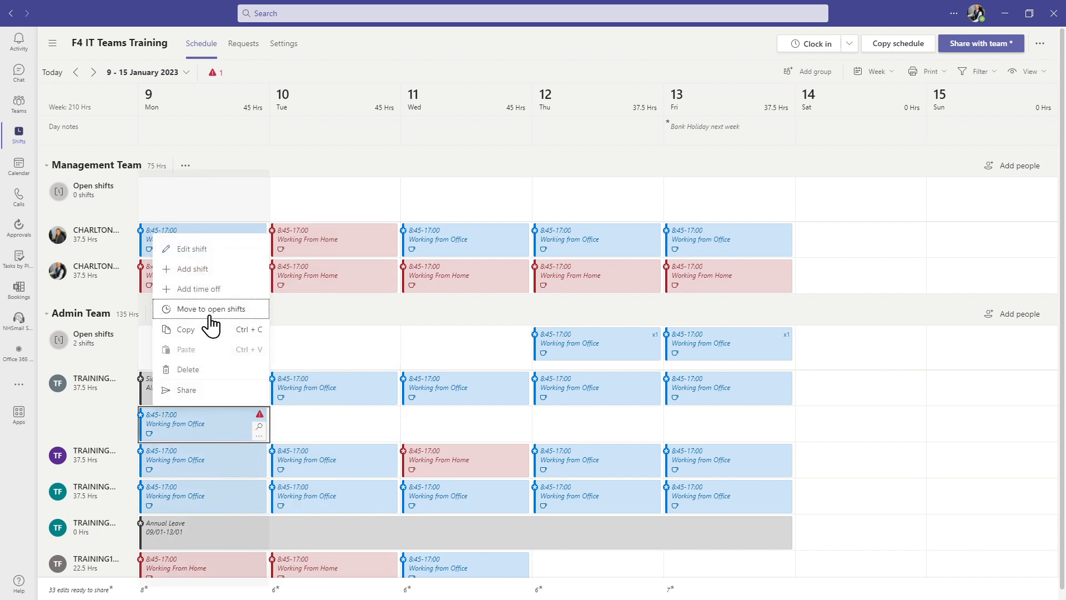
pyautogui.click(211, 309)
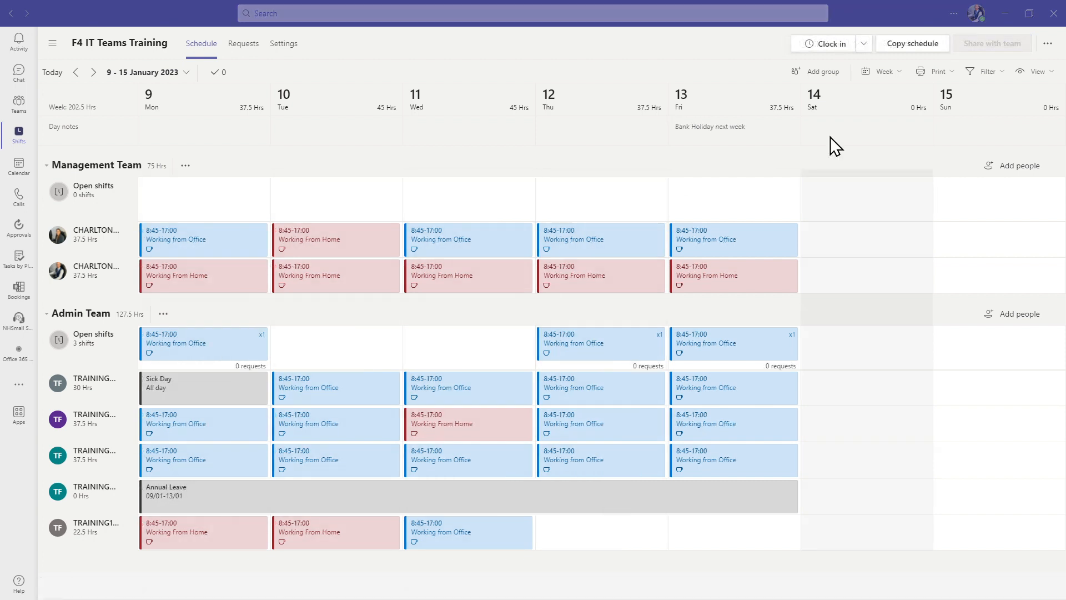
# Export the 9 - 15 January 2023 schedule including shift notes, daily hours and time off
pyautogui.click(1048, 44)
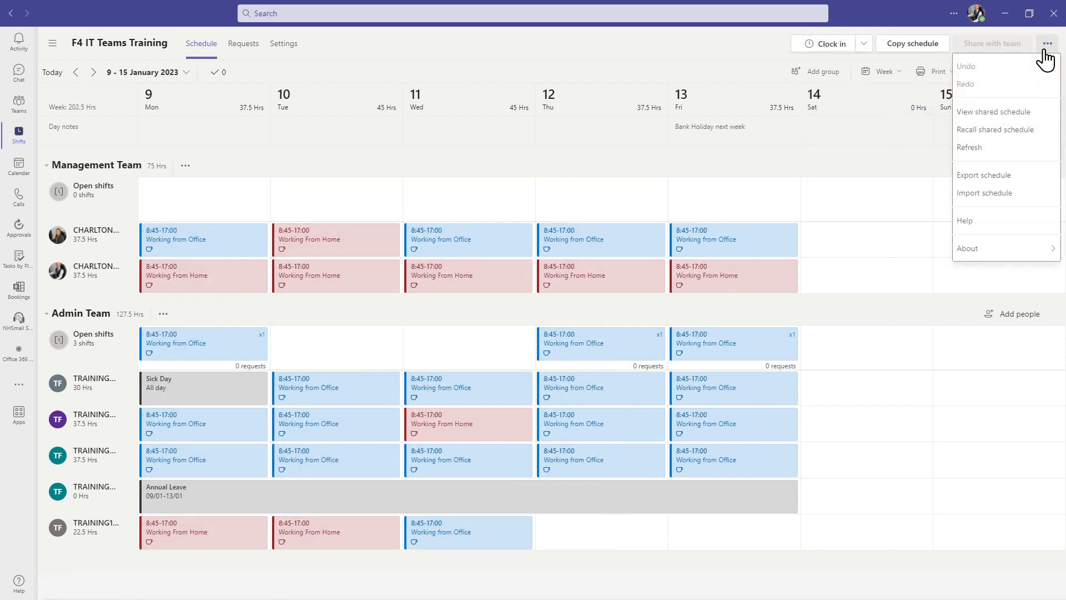
pyautogui.click(1003, 175)
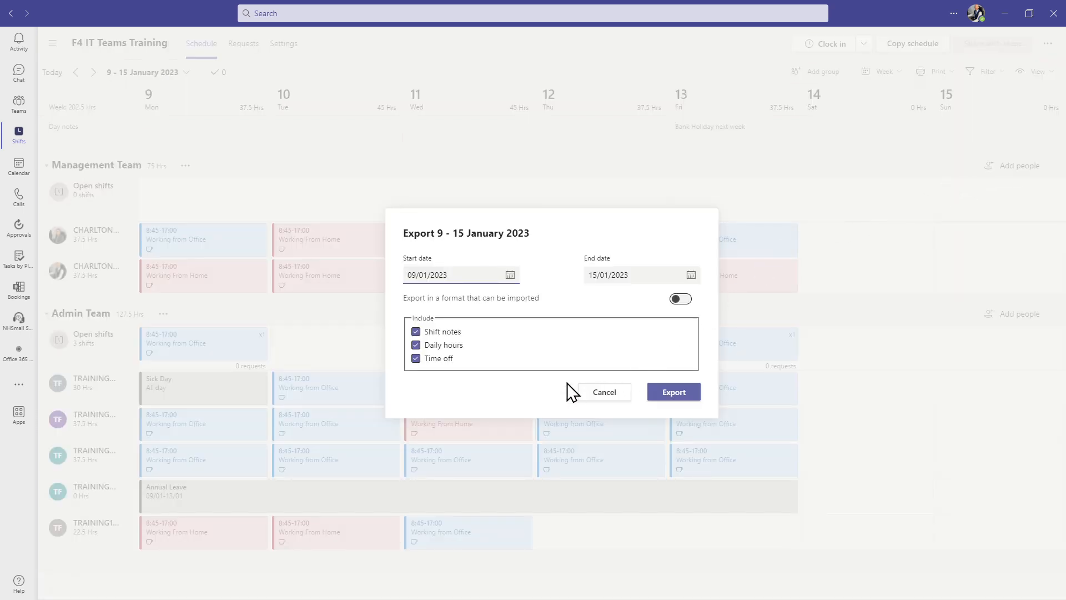
pyautogui.click(683, 395)
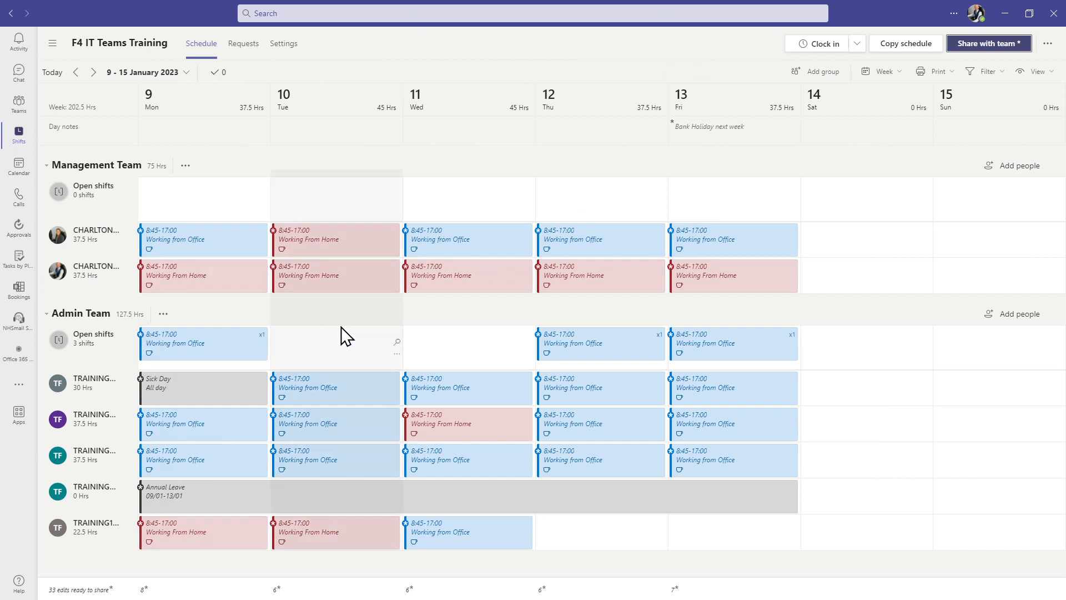
# Share the schedule from 9 to 29 January 2023 with the entire team
pyautogui.click(994, 44)
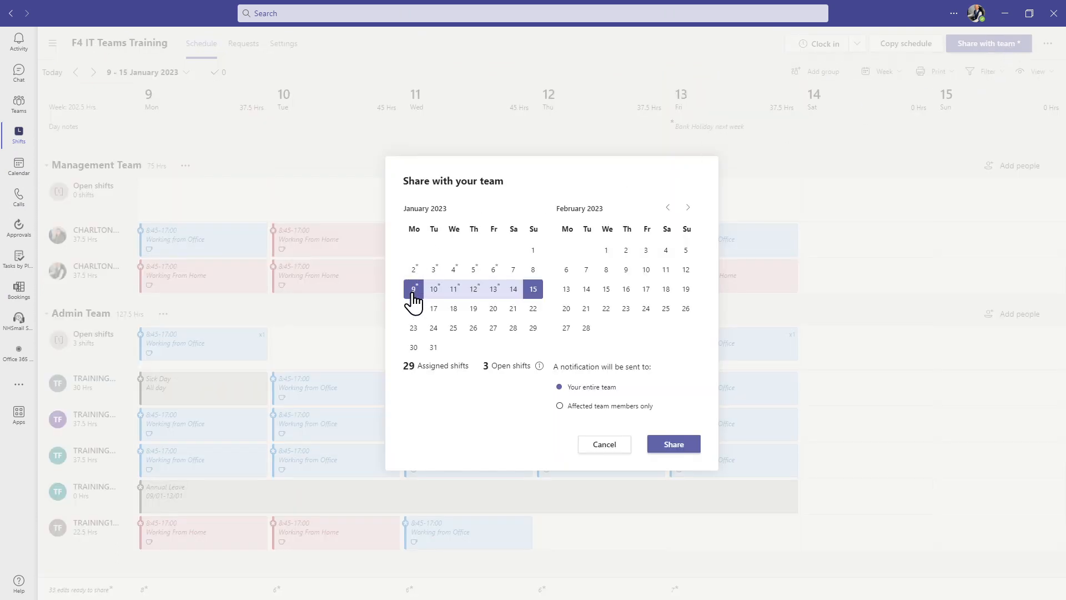
pyautogui.click(533, 329)
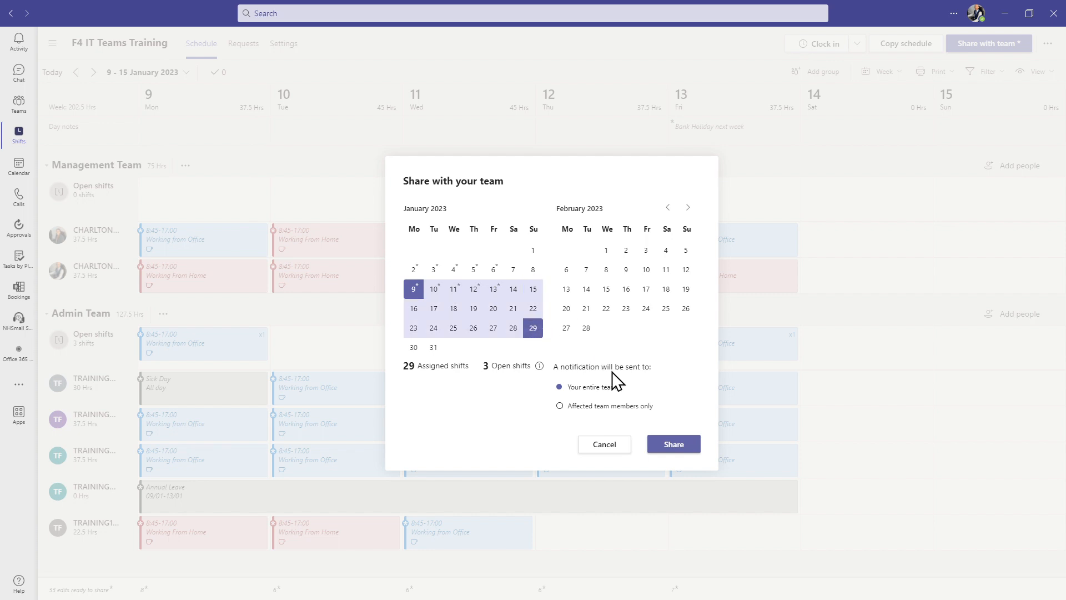
pyautogui.click(676, 446)
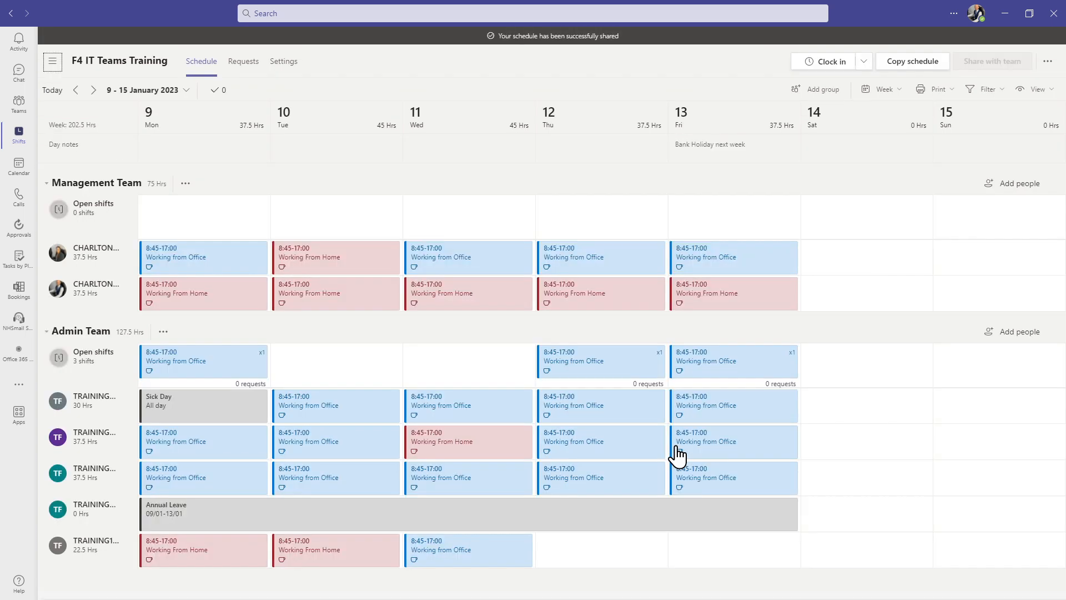